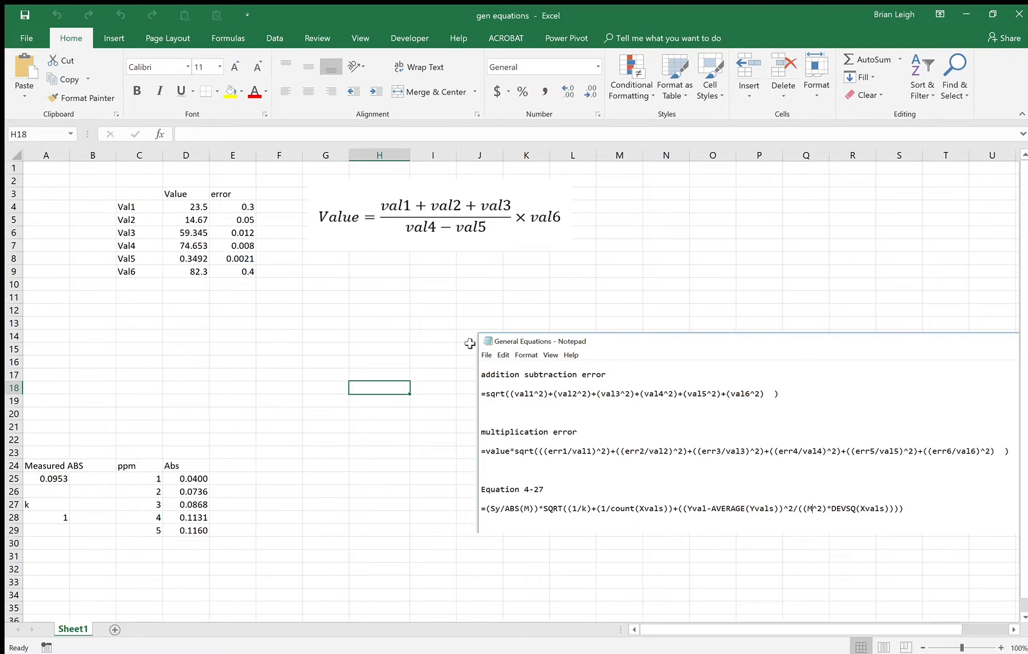
# Move the General Equations picture slightly toward the lower left, and look over the Val1 to Val6 values, their errors and the Value equation
pyautogui.moveTo(617, 344)
pyautogui.mouseDown()
pyautogui.moveTo(564, 312)
pyautogui.moveTo(606, 351)
pyautogui.mouseUp()
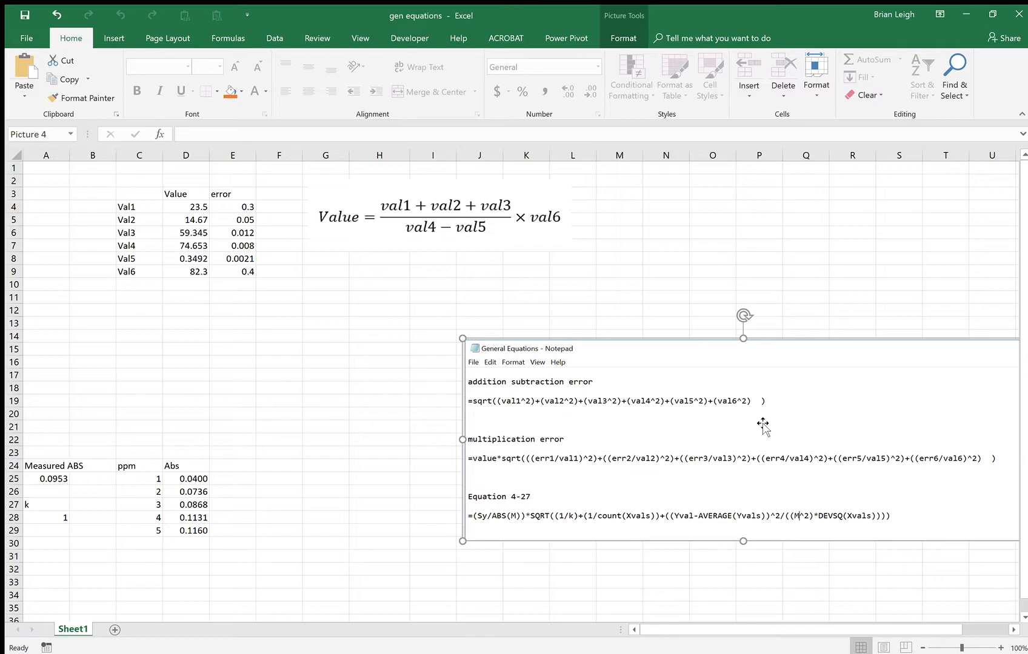
pyautogui.moveTo(145, 205); pyautogui.dragTo(144, 272)
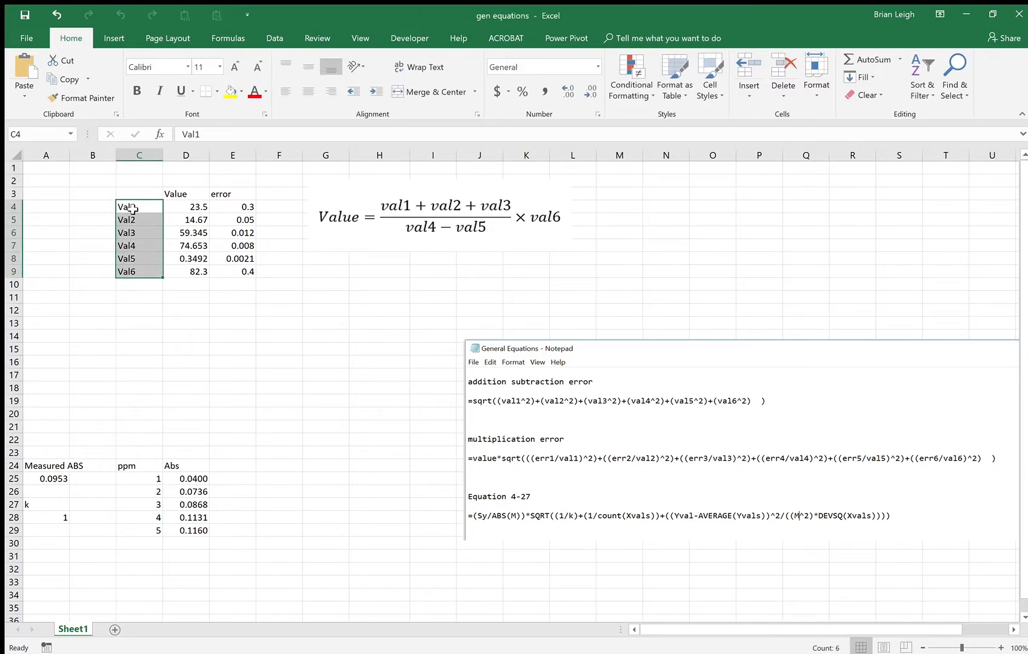
pyautogui.moveTo(192, 205); pyautogui.dragTo(195, 272)
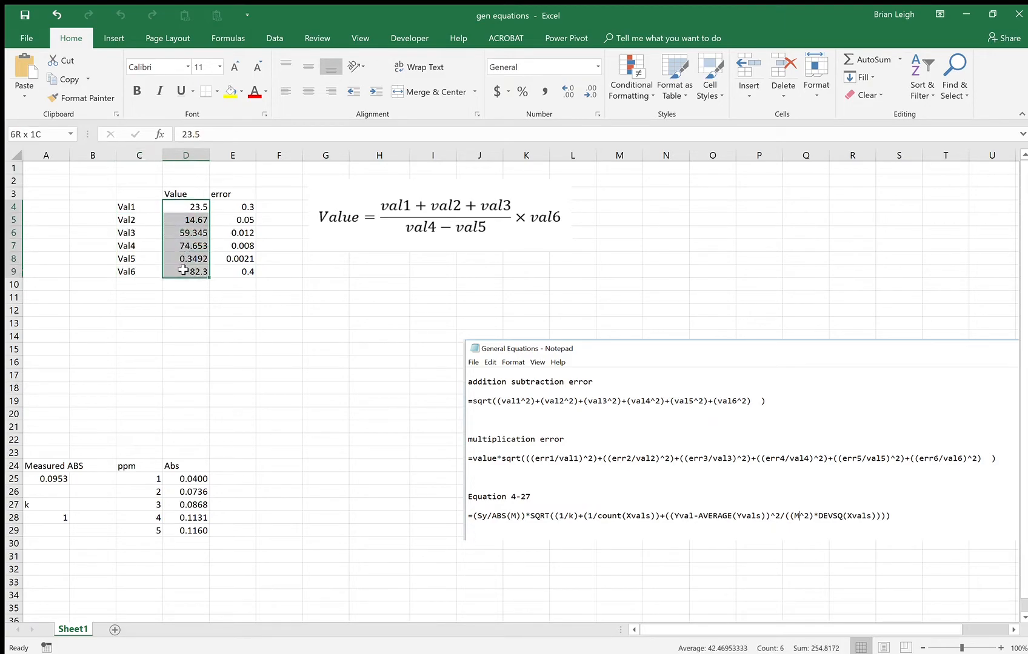
pyautogui.moveTo(242, 207); pyautogui.dragTo(248, 272)
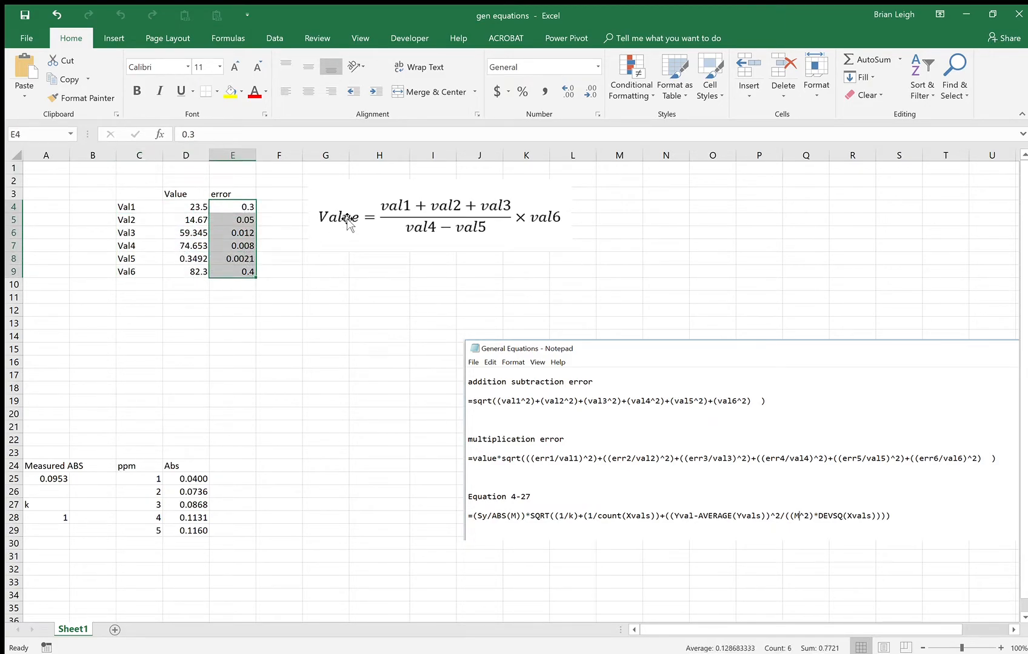
pyautogui.click(347, 219)
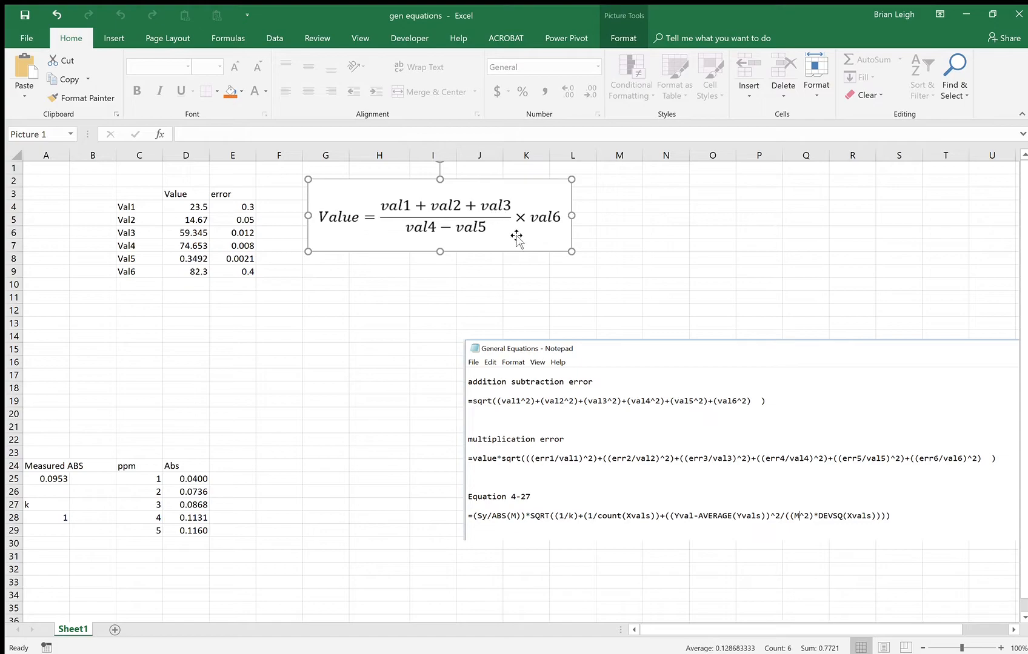
# Label C11 "top" and sum Val1 to Val3 in D11 with =SUM(D4:D6)
pyautogui.click(192, 299)
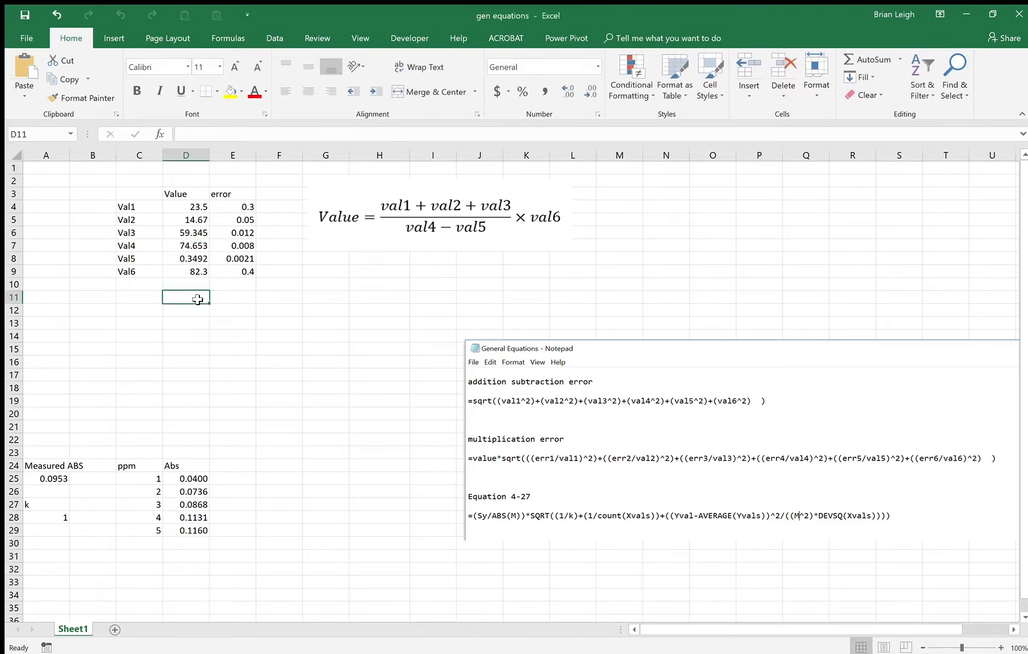
pyautogui.click(147, 303)
pyautogui.write('top')
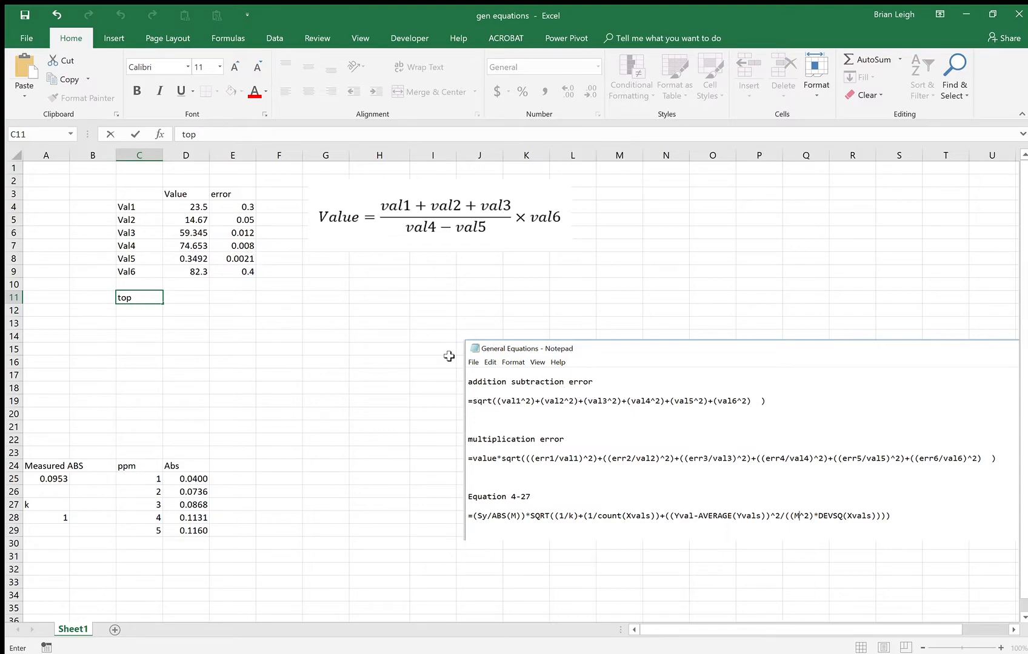
pyautogui.click(192, 297)
pyautogui.write('=')
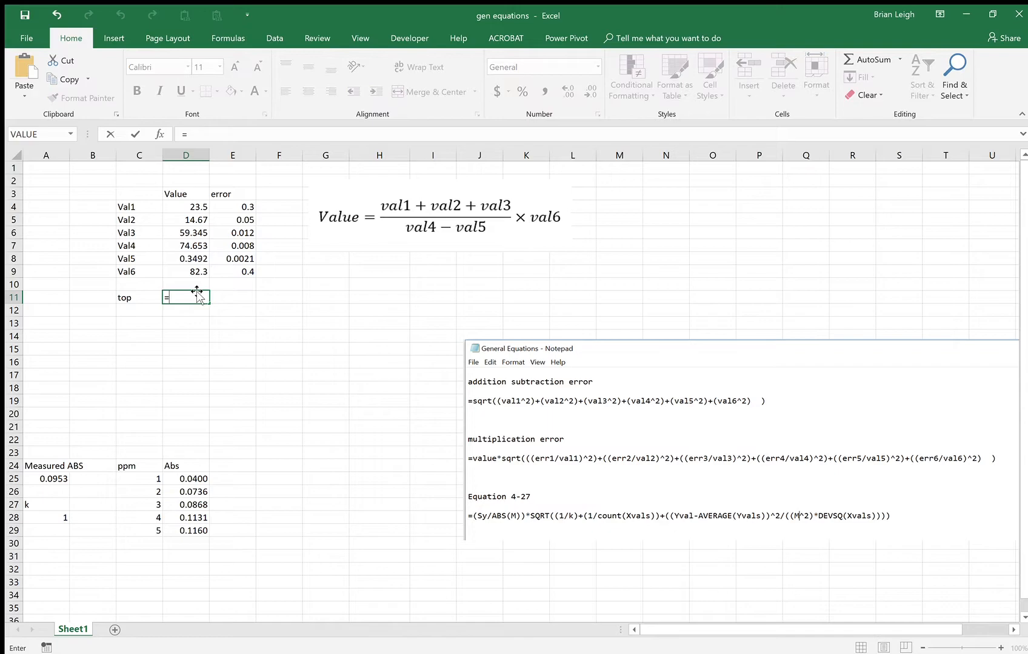
pyautogui.write('sum(')
pyautogui.moveTo(185, 207); pyautogui.dragTo(190, 234)
pyautogui.write(')')
pyautogui.press('Return')
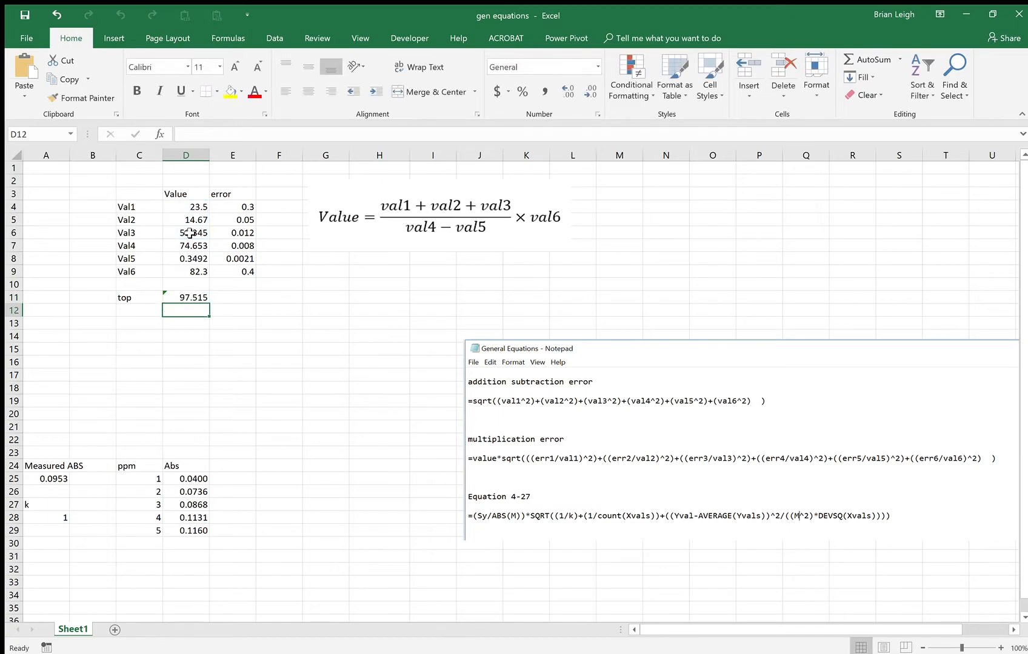
# Fill E11 with the addition/subtraction error formula adapted to the first three errors: =SQRT((E4^2)+(E5^2)+(E6^2))
pyautogui.click(237, 297)
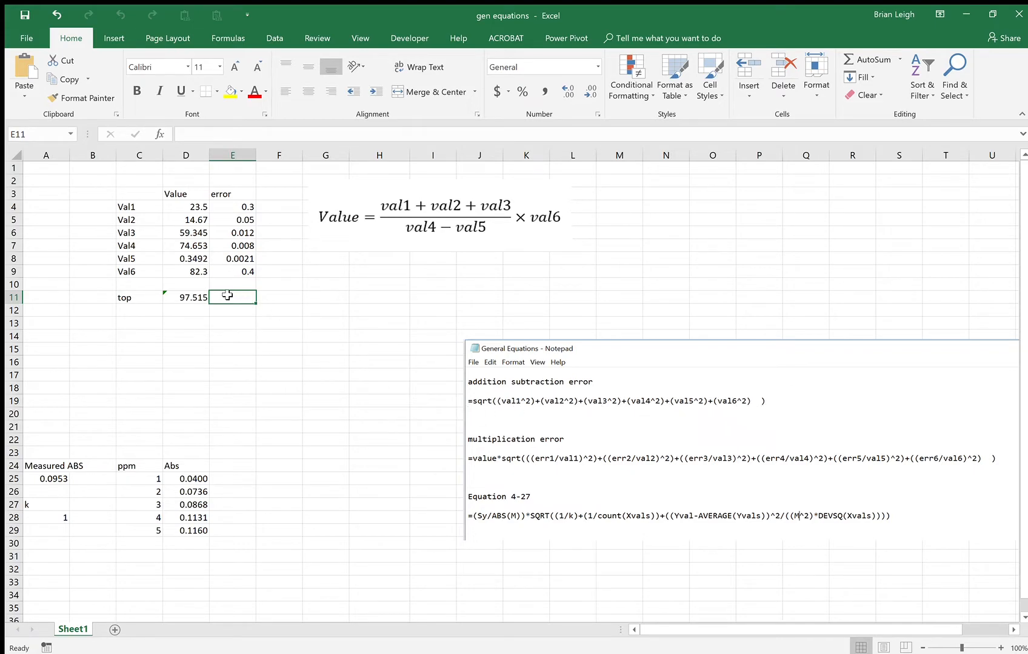
pyautogui.write('=SQRT((VAL1^2)+(VAL2^2)+(VAL3^2)+(VAL4^2)+(VAL5^2)+(VAL6^2)  )')
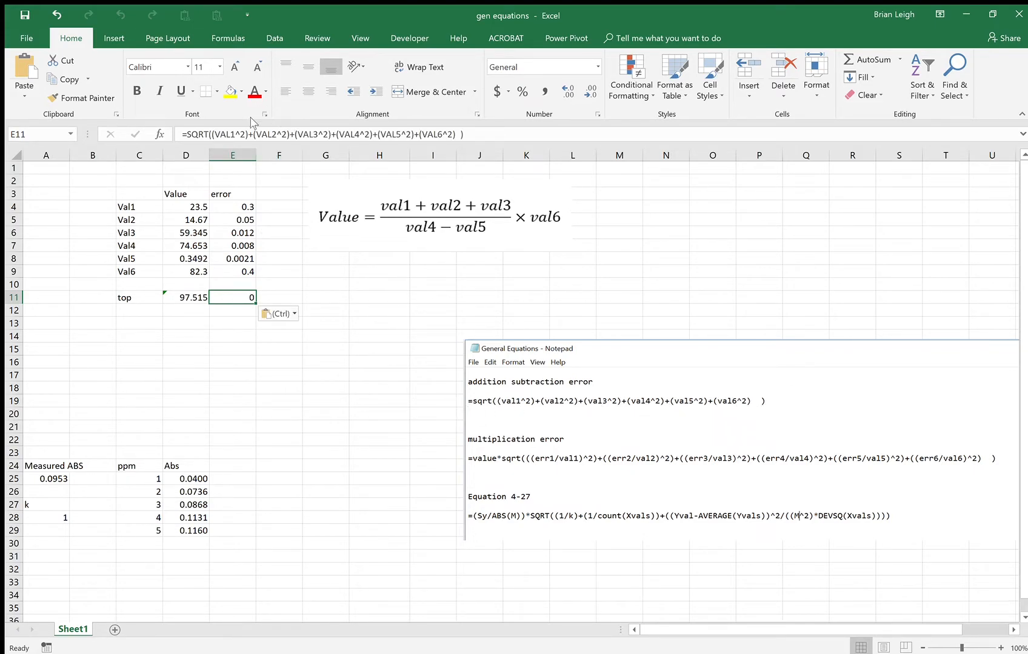
pyautogui.click(238, 138)
pyautogui.moveTo(236, 138); pyautogui.dragTo(215, 138)
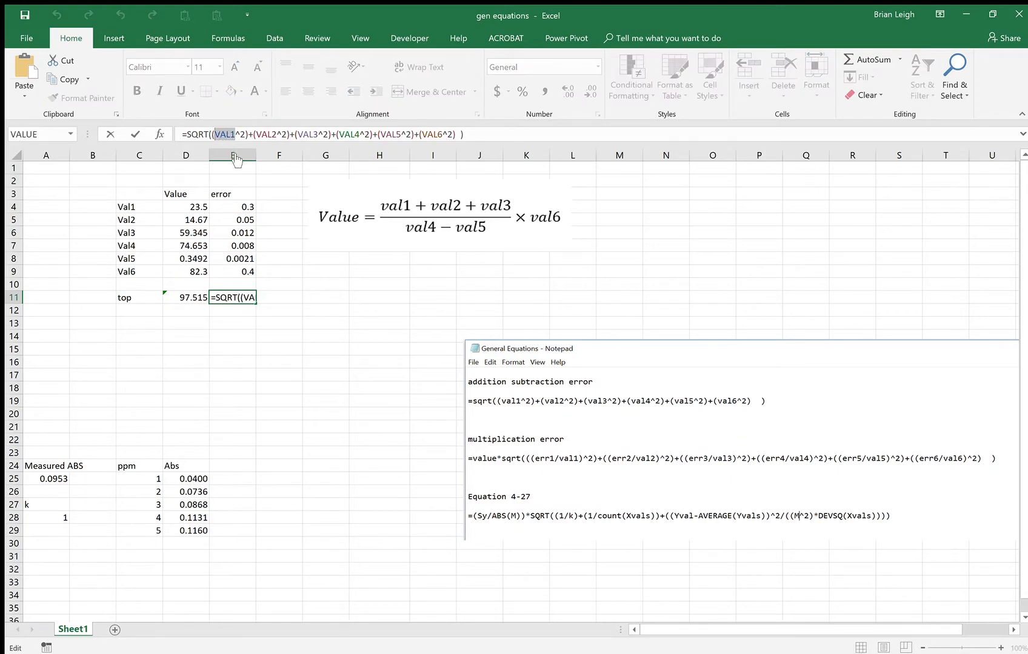
pyautogui.click(243, 208)
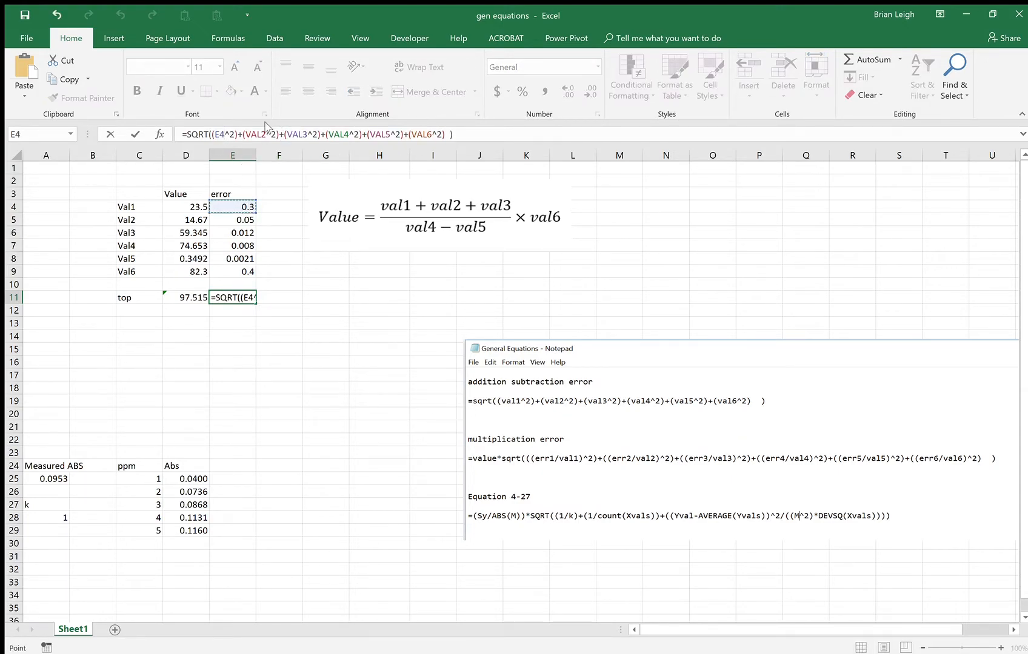
pyautogui.moveTo(267, 134); pyautogui.dragTo(246, 137)
pyautogui.click(237, 220)
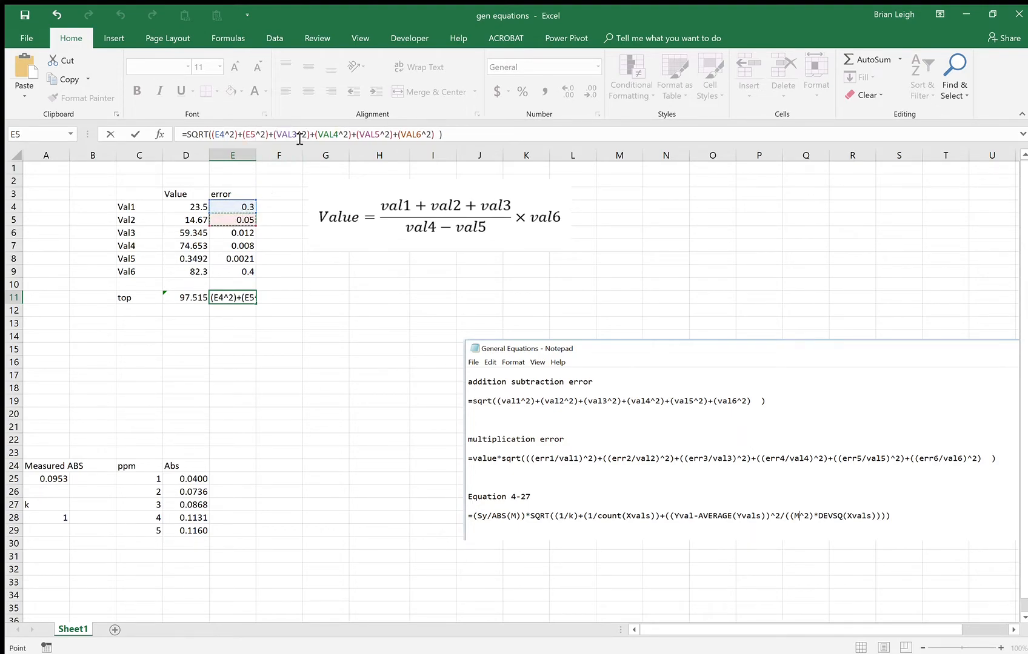
pyautogui.moveTo(298, 137); pyautogui.dragTo(276, 137)
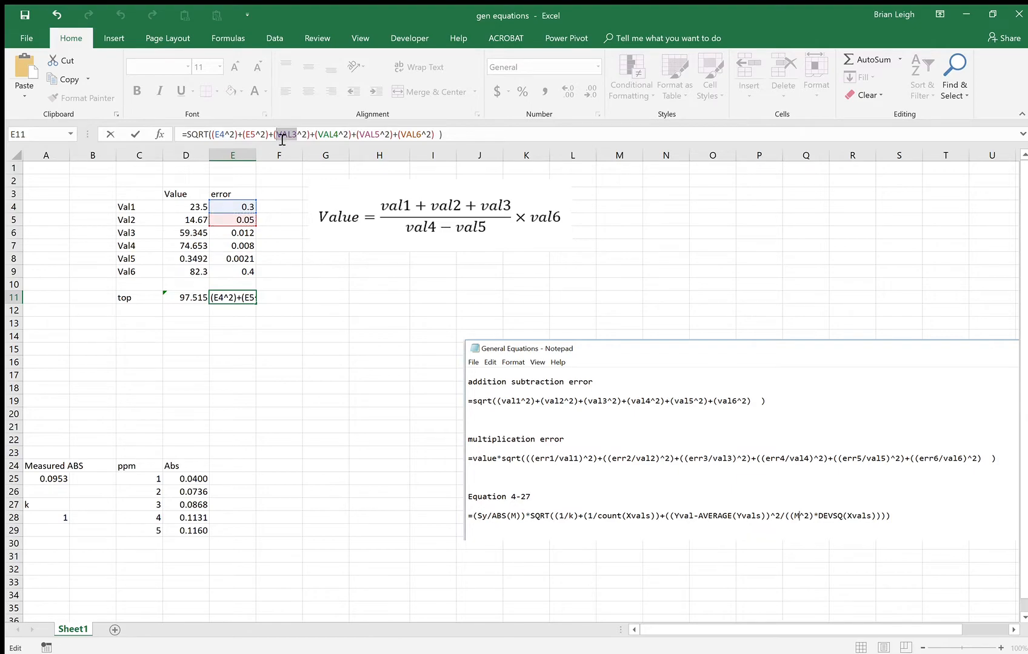
pyautogui.click(241, 232)
pyautogui.moveTo(429, 136); pyautogui.dragTo(303, 136)
pyautogui.press('BackSpace')
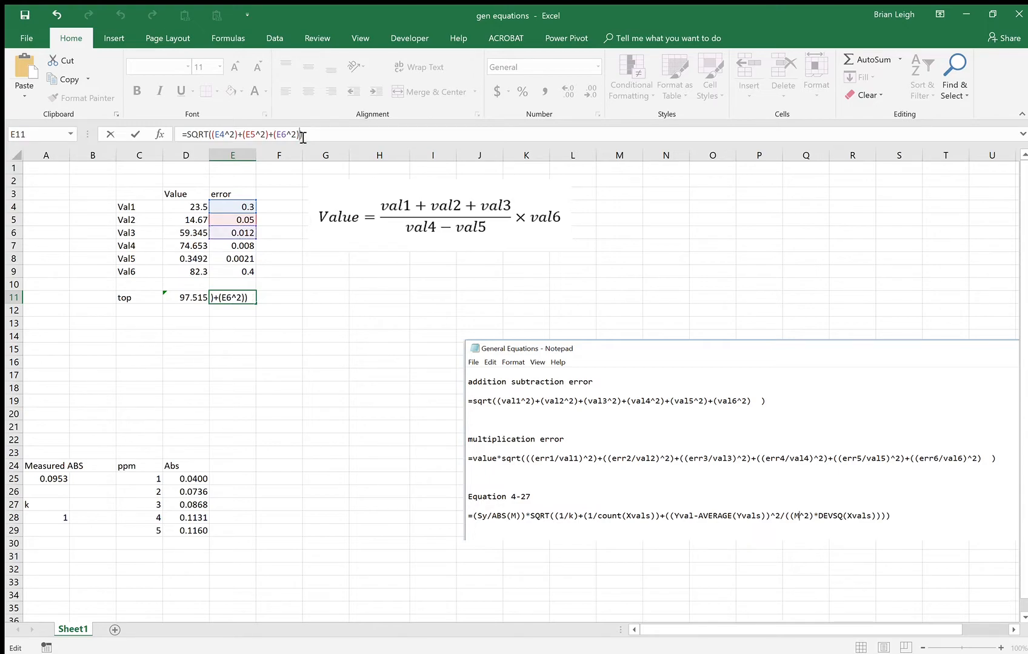
pyautogui.press('Return')
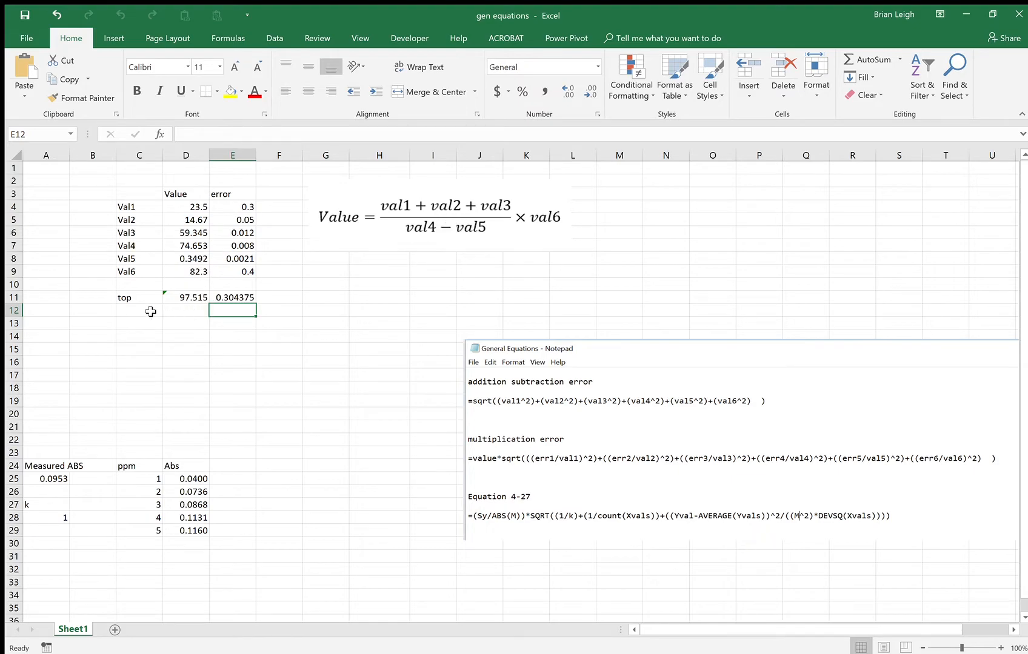
# Label C12 "bottom" and subtract Val5 from Val4 in D12 with =D7-D8
pyautogui.click(129, 312)
pyautogui.write('bottom')
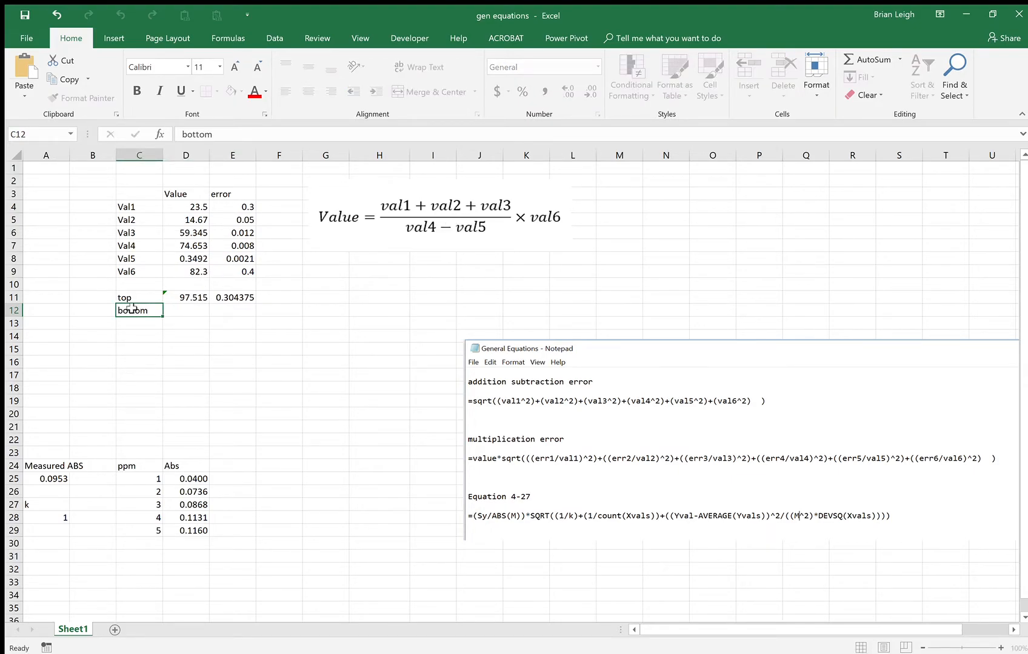
pyautogui.press('Tab')
pyautogui.write('=')
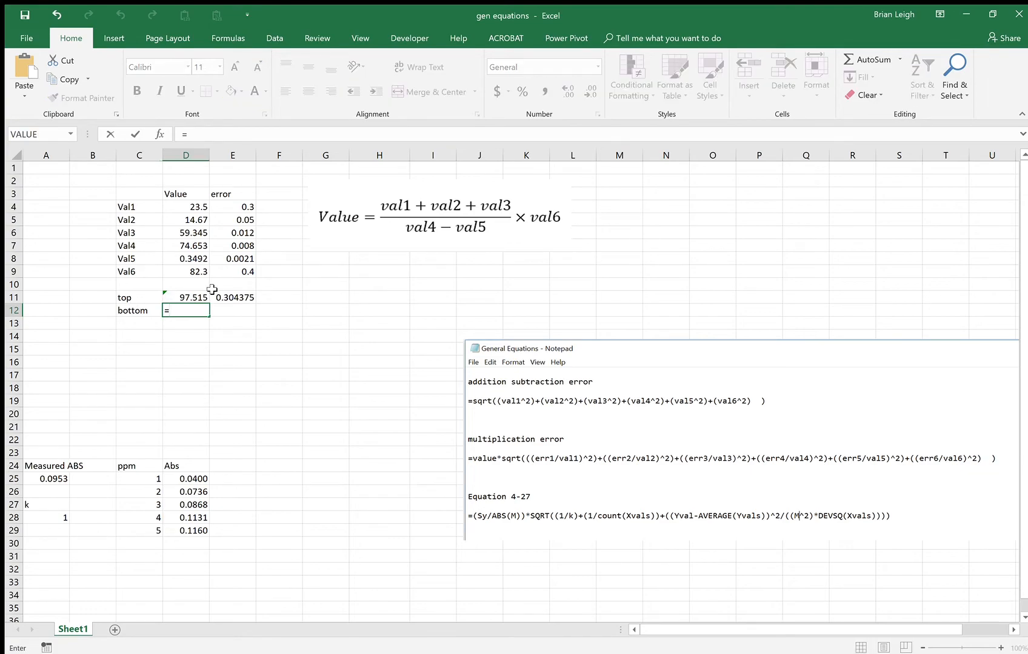
pyautogui.click(197, 248)
pyautogui.write('-')
pyautogui.click(198, 259)
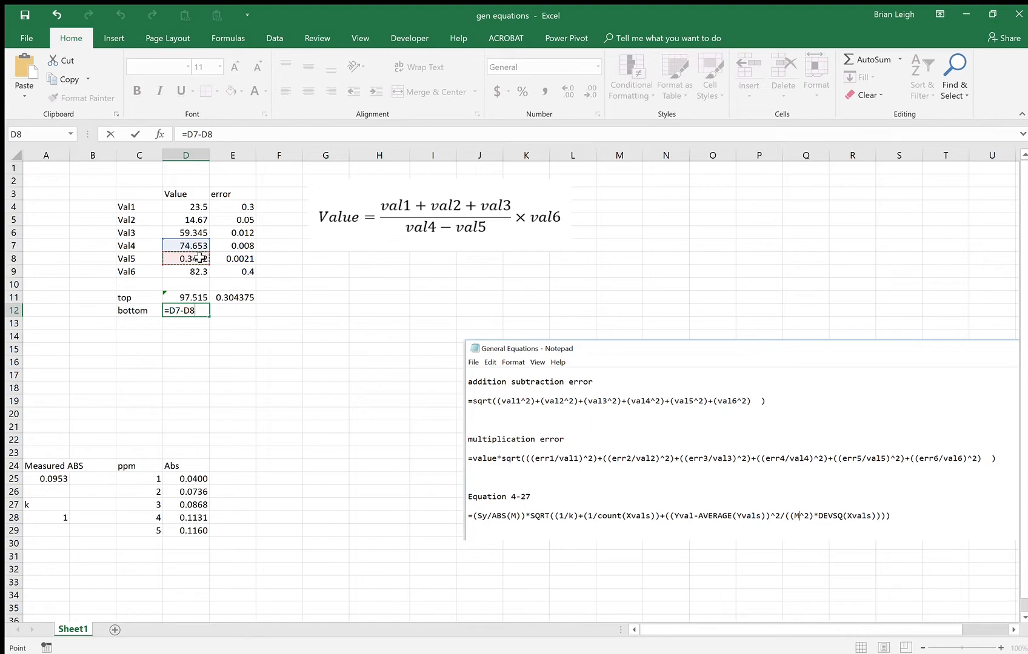
pyautogui.press('Return')
# Fill E12 with the addition/subtraction error formula reduced to two terms: =sqrt((E8^2)+(E9^2))
pyautogui.click(243, 312)
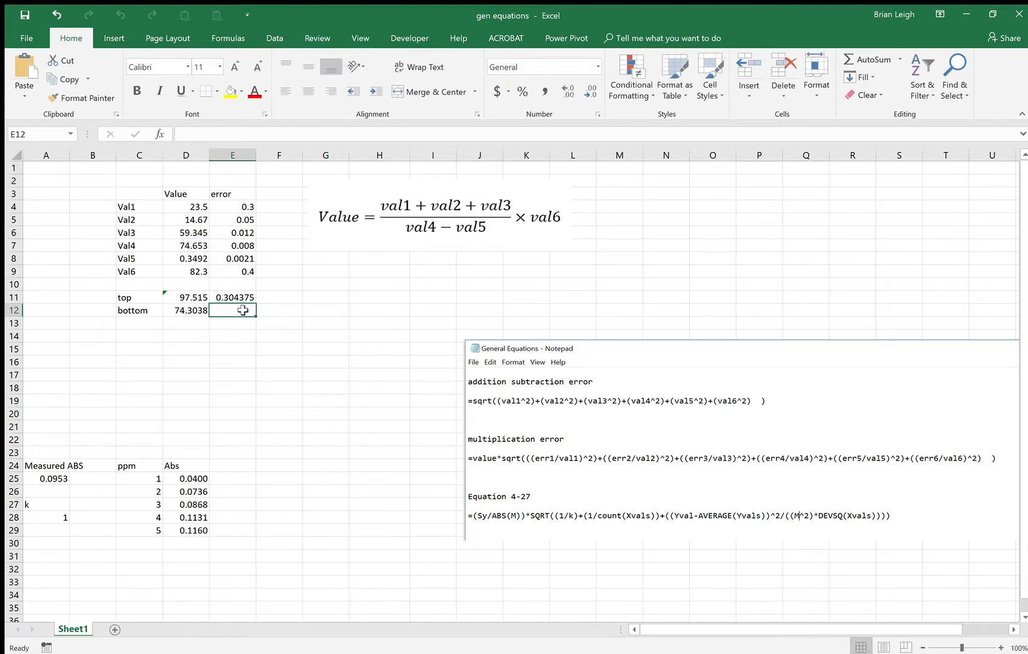
pyautogui.click(228, 134)
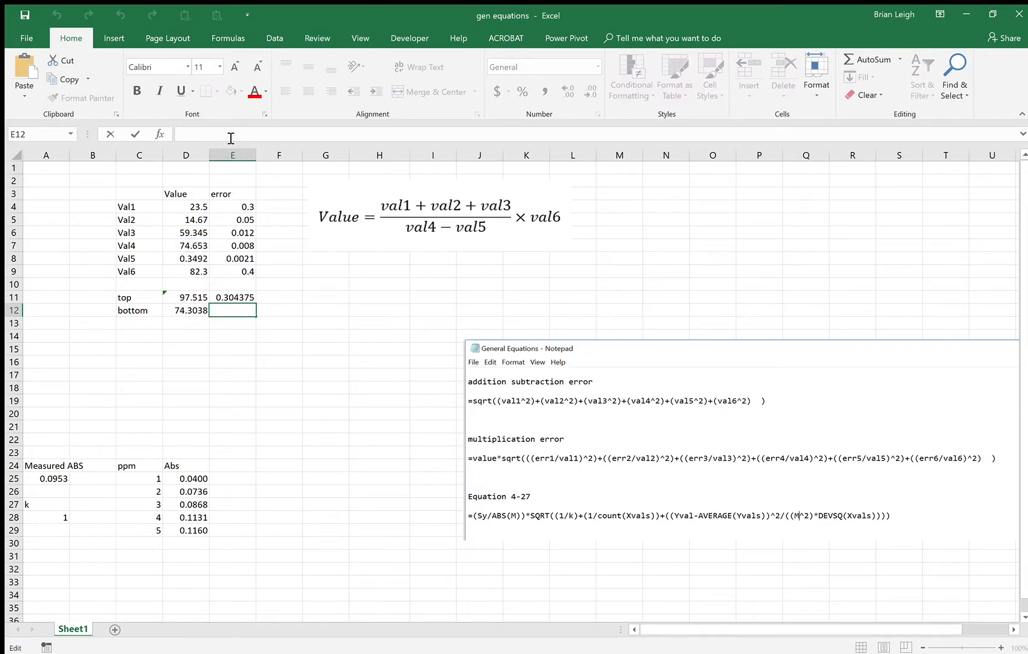
pyautogui.write('=sqrt((val1^2)+(val2^2)+(val3^2)+(val4^2)+(val5^2)+(val6^2)  )')
pyautogui.moveTo(229, 135); pyautogui.dragTo(209, 135)
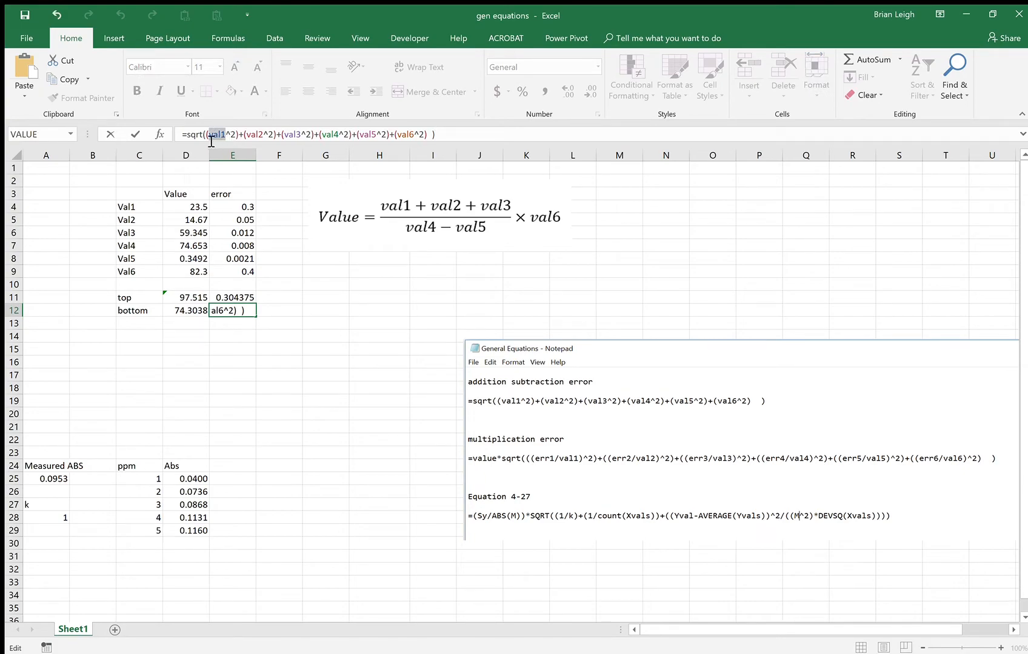
pyautogui.click(246, 260)
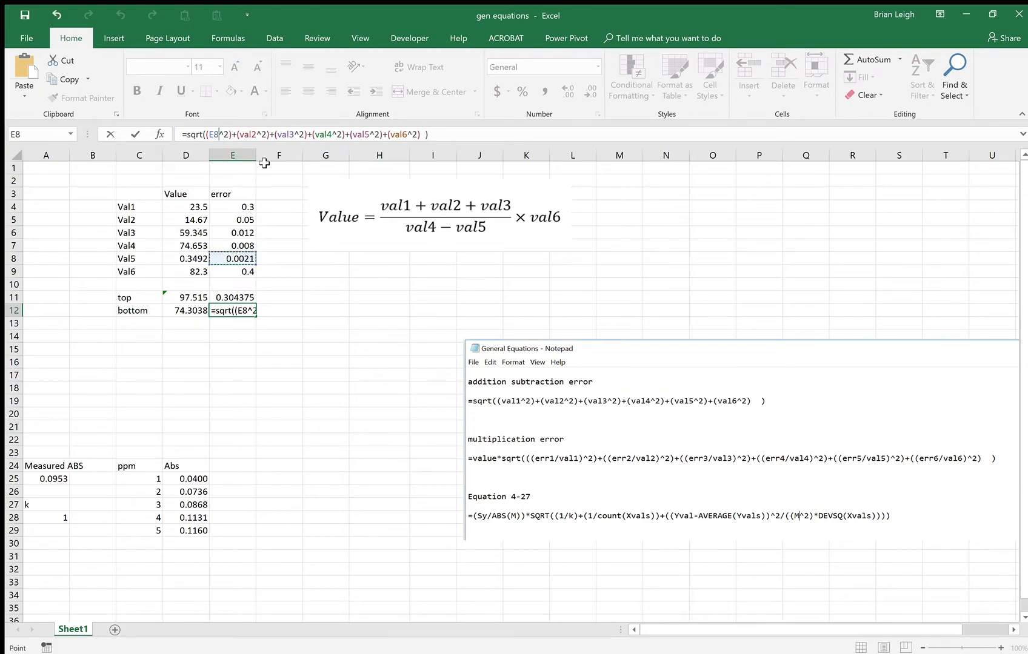
pyautogui.moveTo(257, 135); pyautogui.dragTo(239, 137)
pyautogui.click(246, 271)
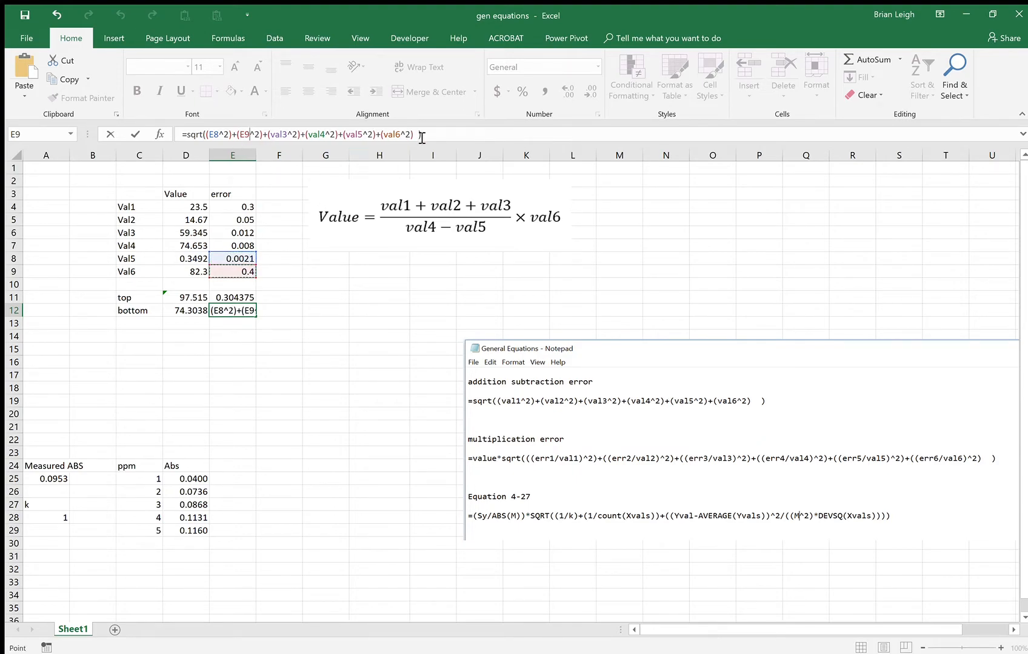
pyautogui.moveTo(420, 134); pyautogui.dragTo(267, 140)
pyautogui.press('BackSpace')
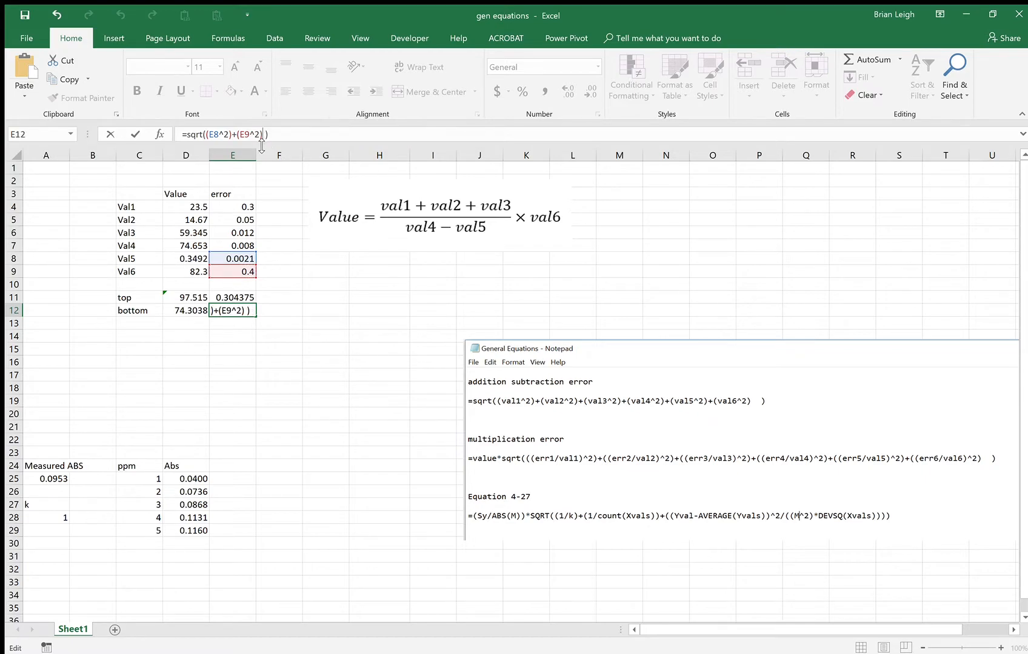
pyautogui.press('Return')
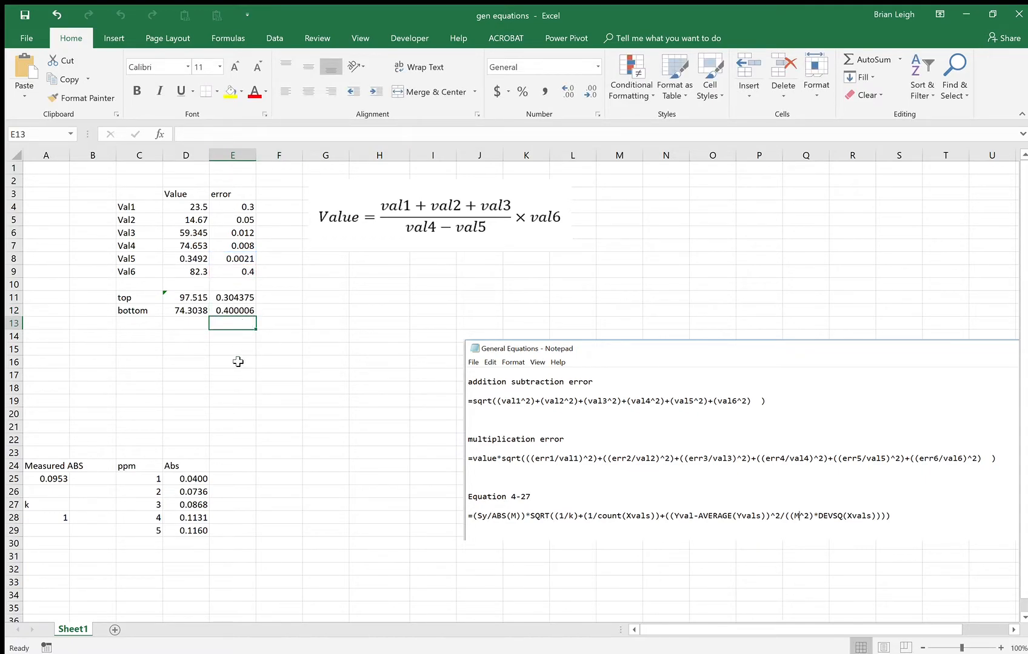
# Label C15 "Value" and calculate the overall result in D15 with =D11/D12*D9
pyautogui.click(142, 347)
pyautogui.write('Value')
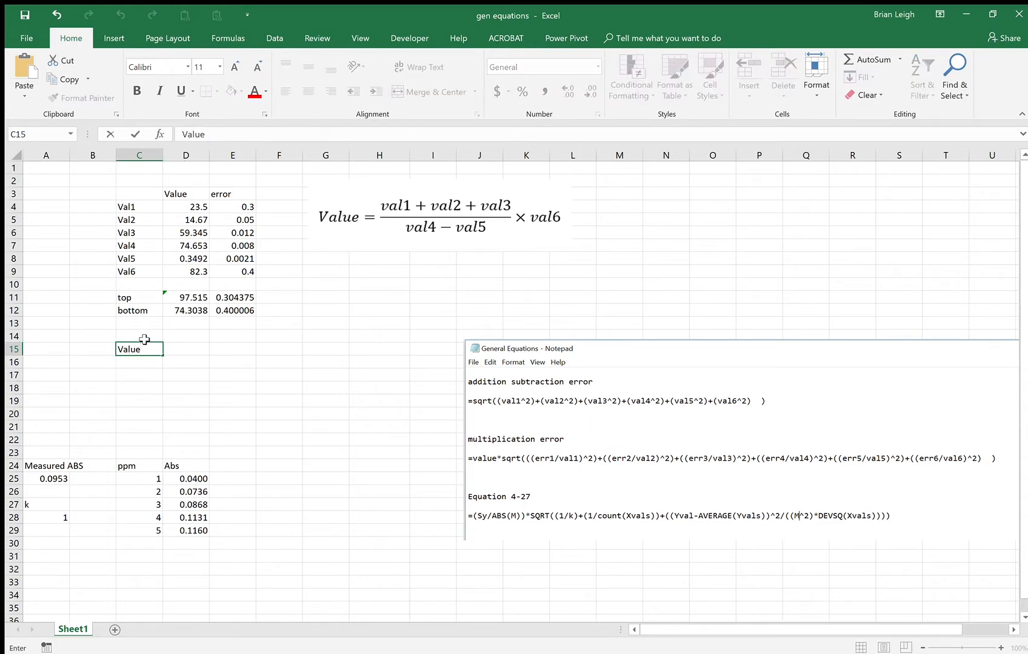
pyautogui.click(195, 349)
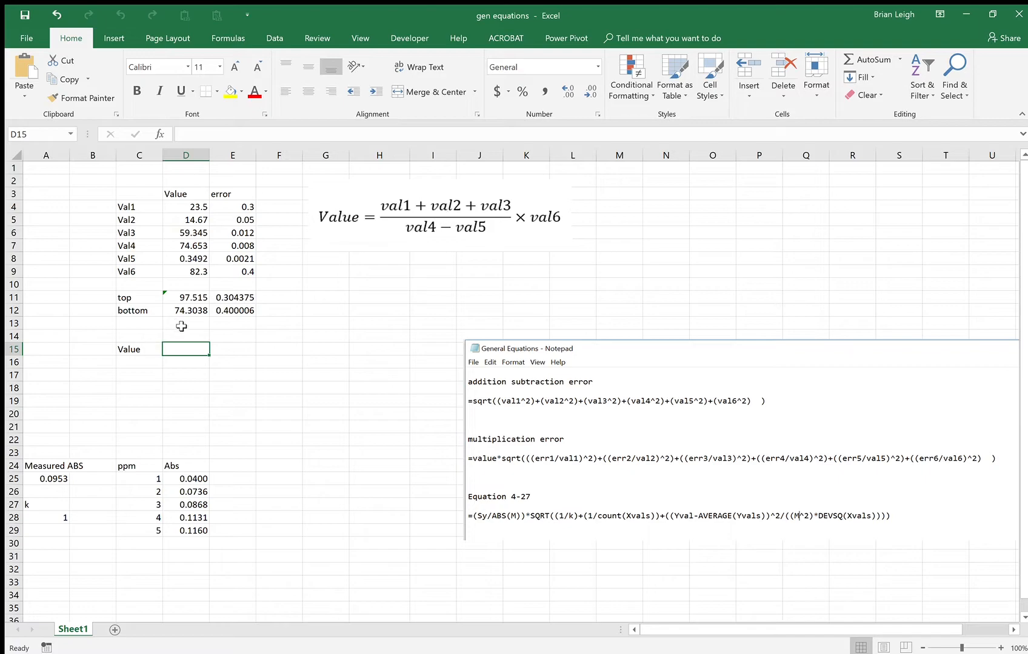
pyautogui.write('=')
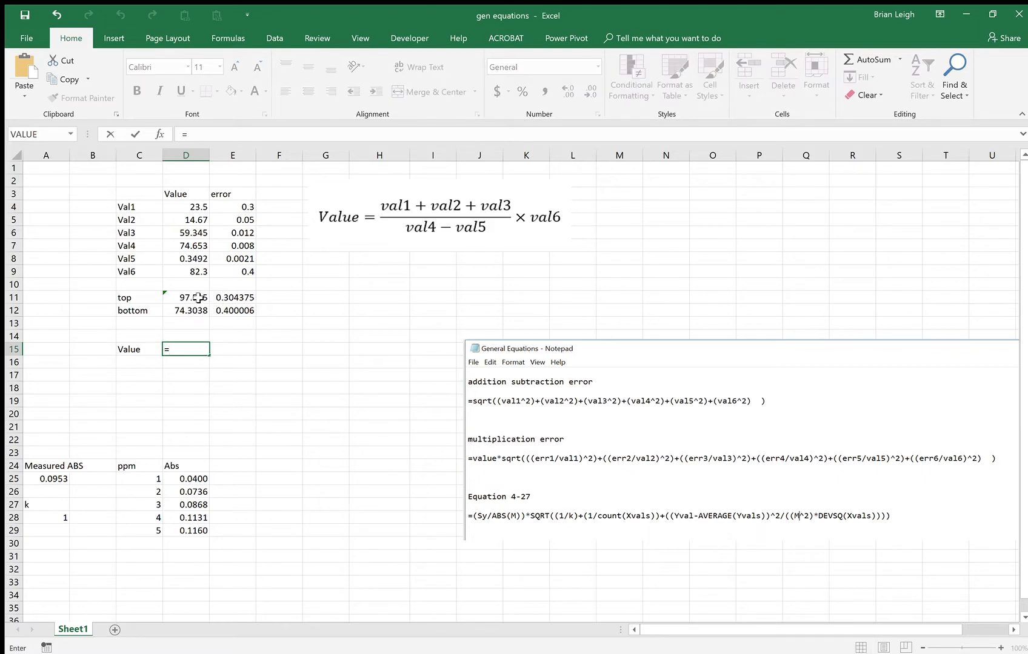
pyautogui.click(197, 298)
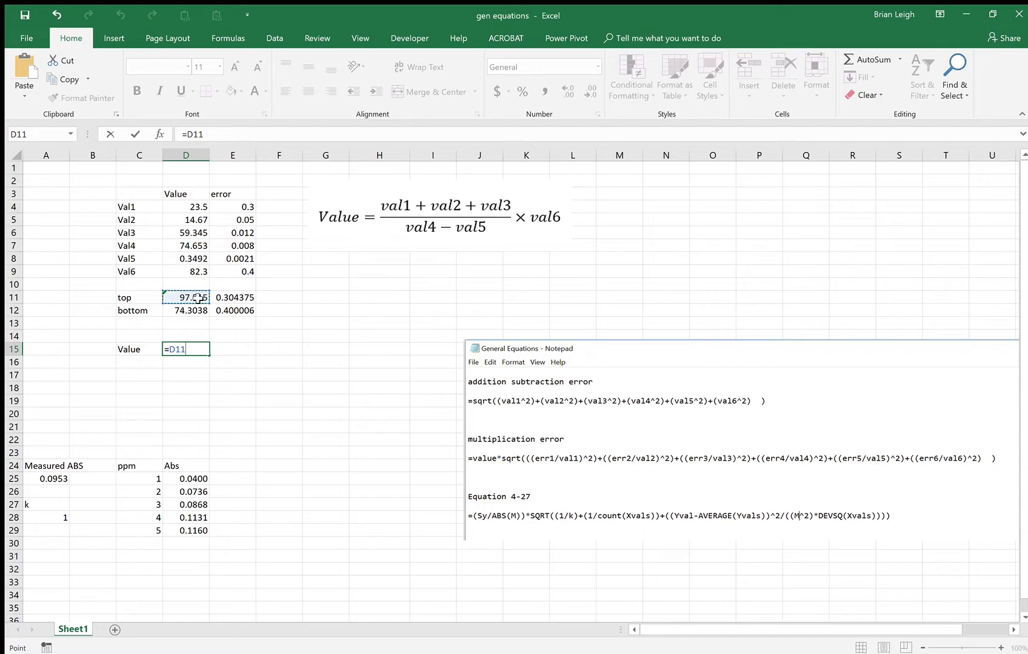
pyautogui.write('/')
pyautogui.click(194, 309)
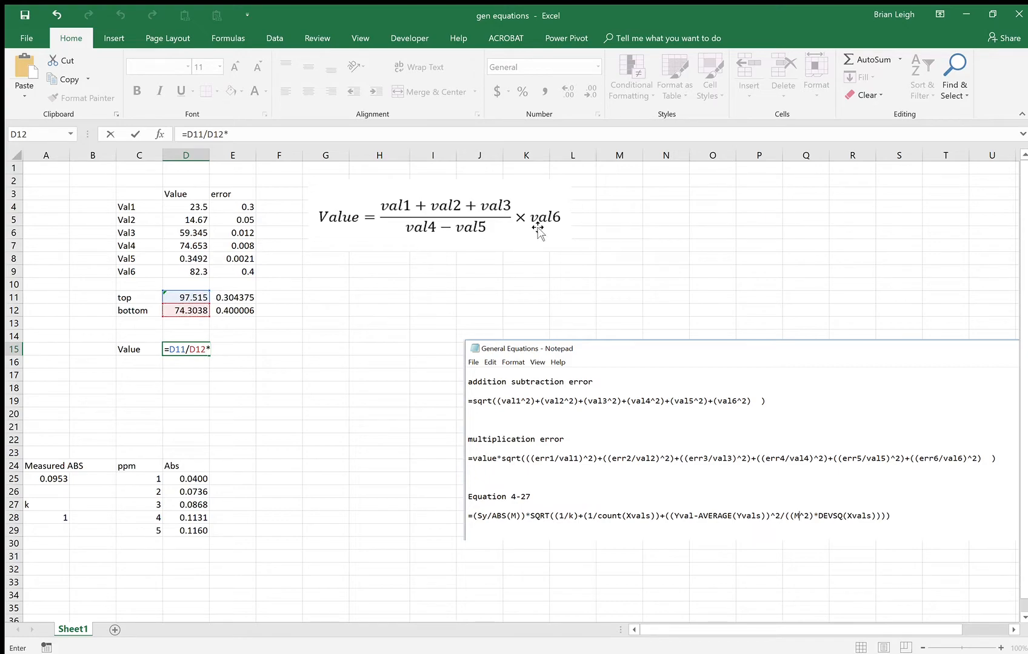
pyautogui.click(184, 272)
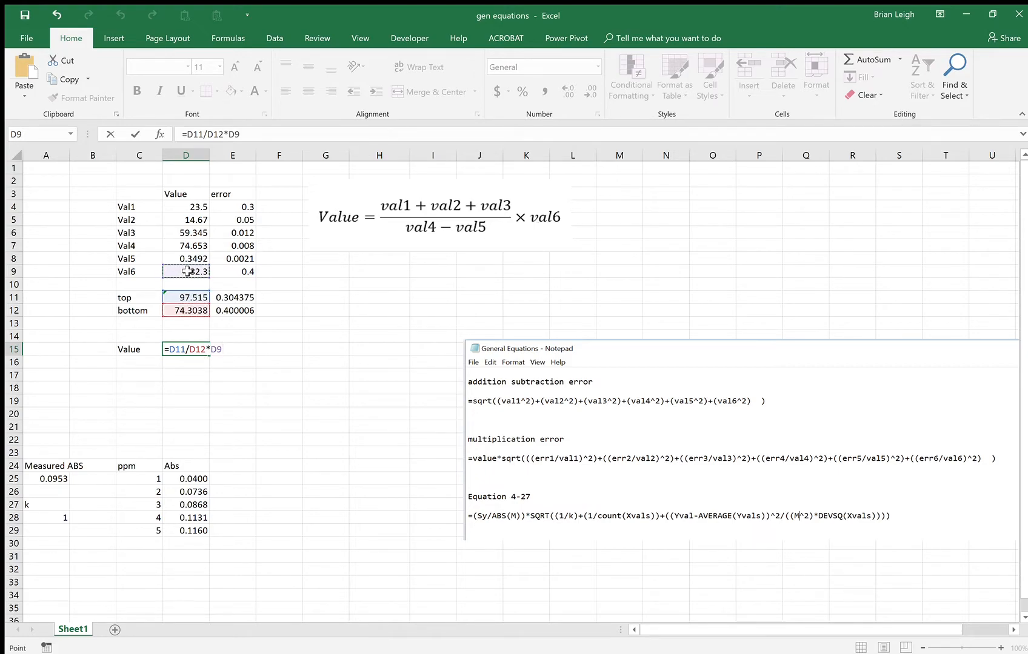
pyautogui.press('Return')
# Paste the general multiplication error formula from the notes into E15, beside the overall value
pyautogui.click(234, 352)
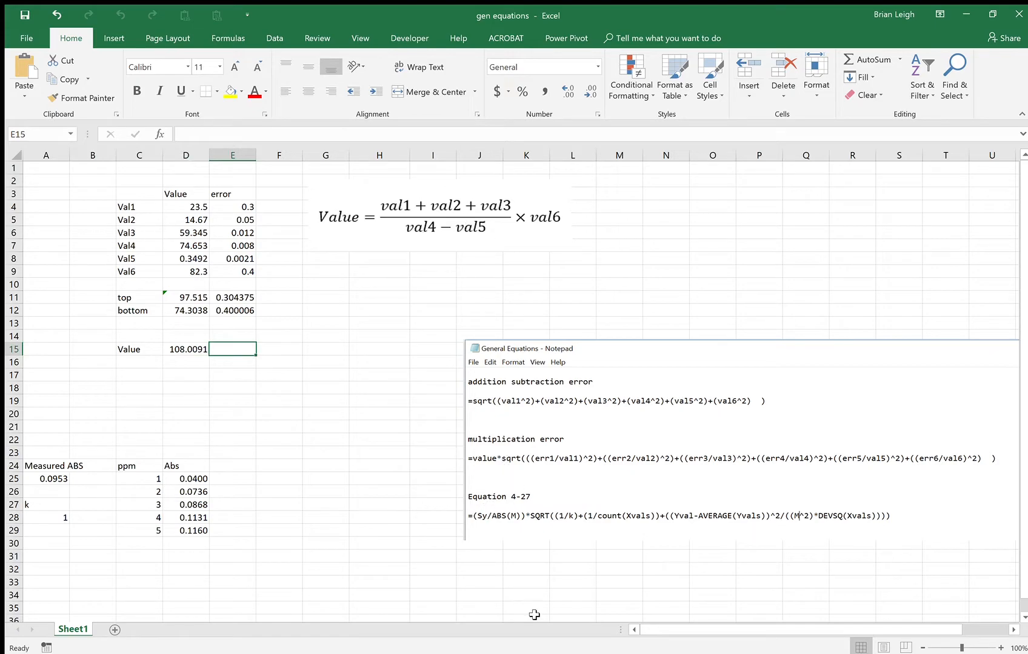
pyautogui.click(525, 539)
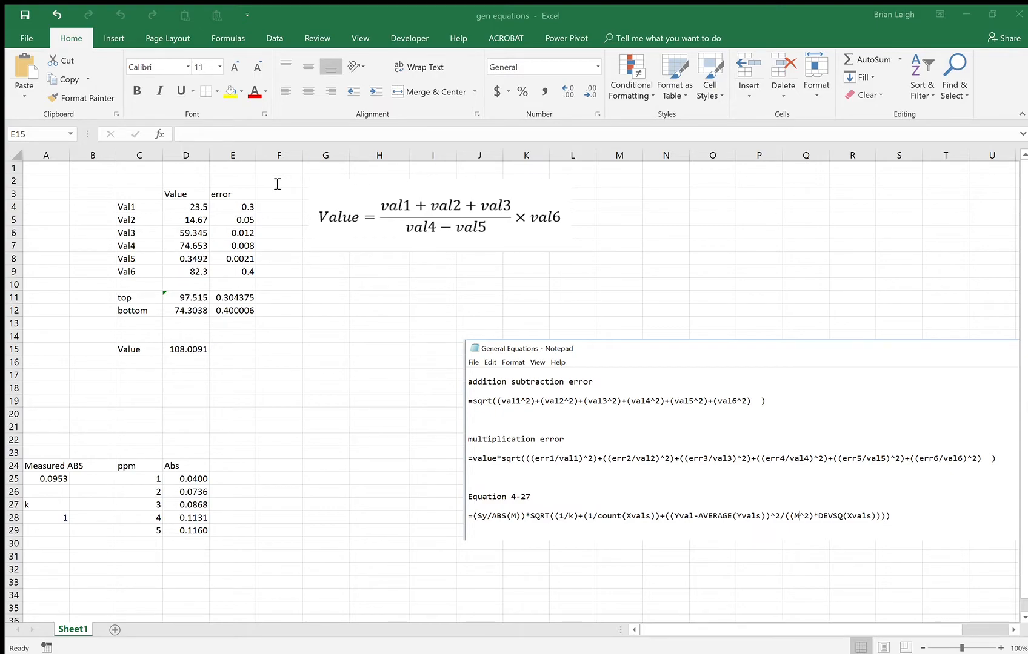
pyautogui.click(300, 189)
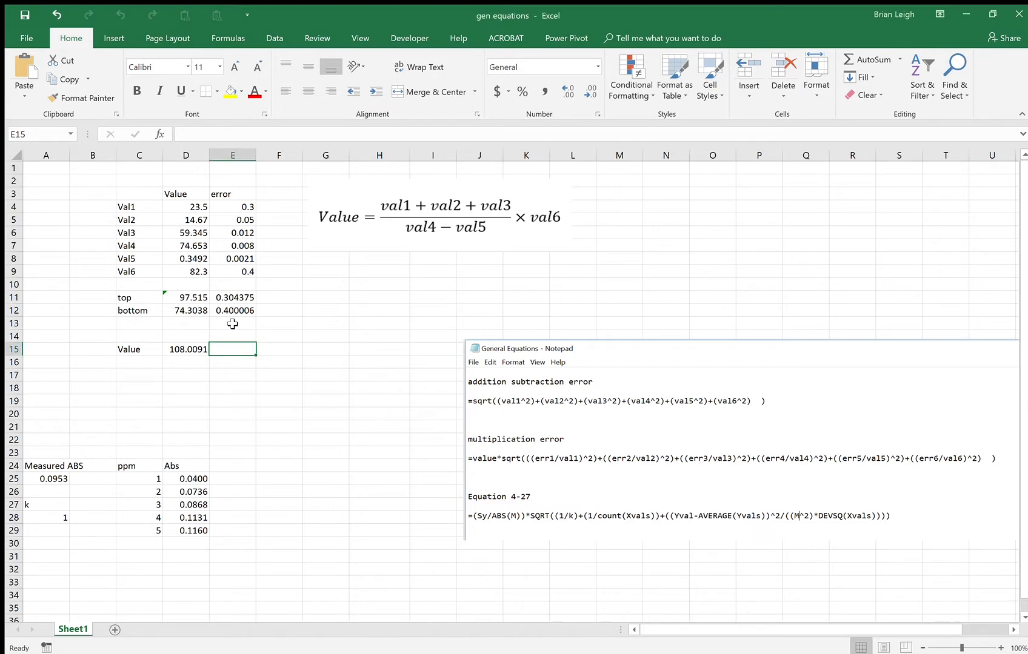
pyautogui.click(237, 139)
pyautogui.hotkey('ctrl', 'v')
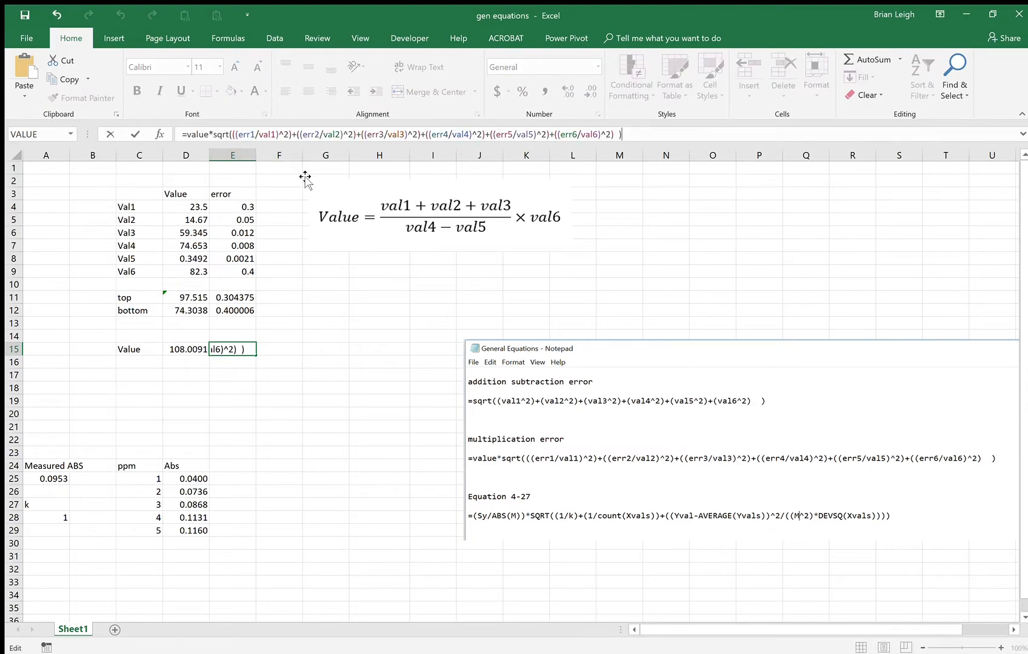
# In the E15 formula, replace err1/val1 with E11/D11 and err2/val2 with E12/D12
pyautogui.moveTo(255, 134); pyautogui.dragTo(238, 136)
pyautogui.click(244, 296)
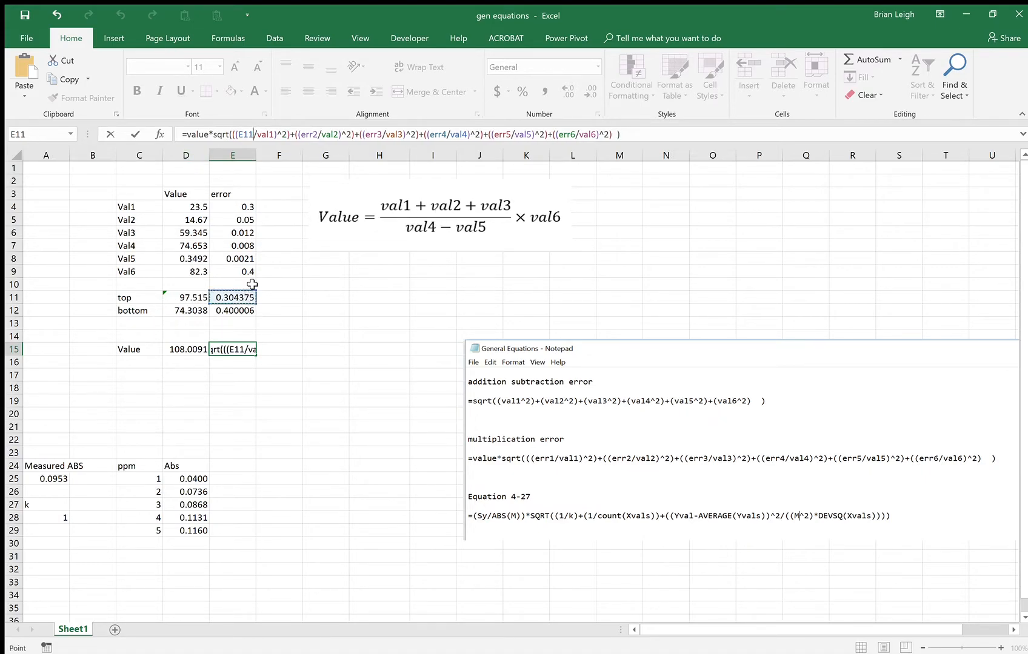
pyautogui.moveTo(276, 135); pyautogui.dragTo(257, 135)
pyautogui.click(194, 296)
pyautogui.moveTo(319, 134); pyautogui.dragTo(301, 137)
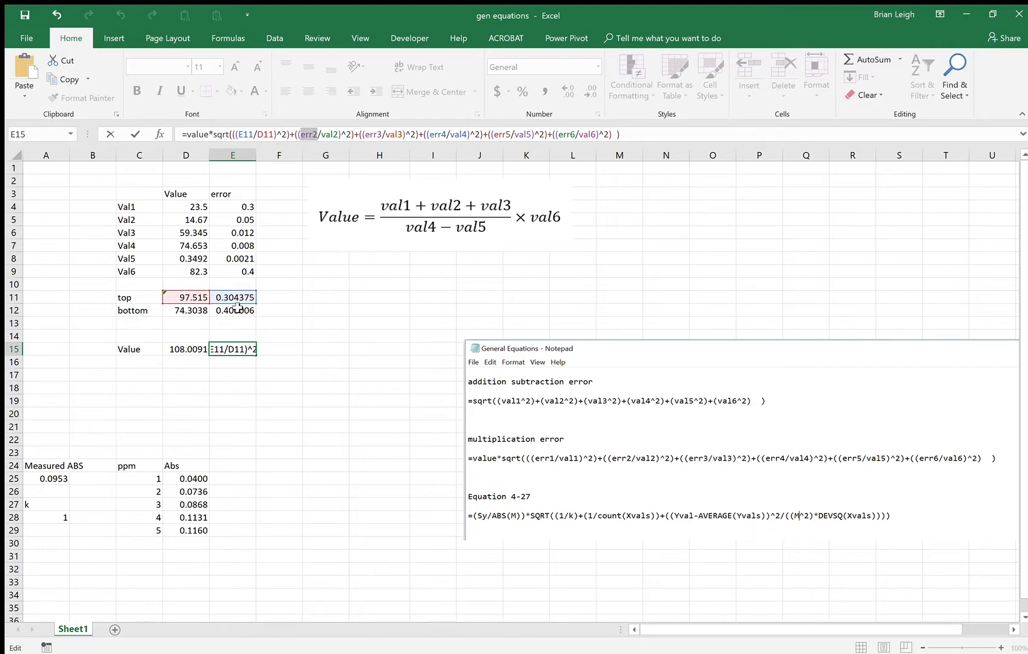
pyautogui.click(240, 310)
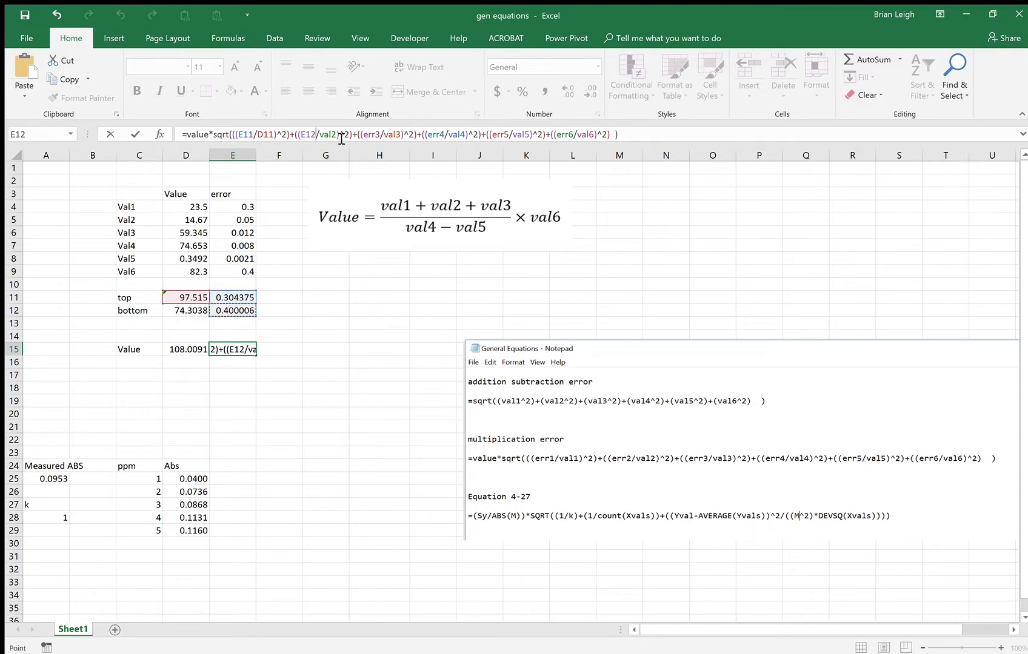
pyautogui.moveTo(338, 134); pyautogui.dragTo(319, 134)
pyautogui.click(185, 310)
# Replace err3/val3 with E9/D9 in the E15 formula and remove the err4, err5 and err6 terms
pyautogui.moveTo(380, 134); pyautogui.dragTo(365, 136)
pyautogui.click(248, 273)
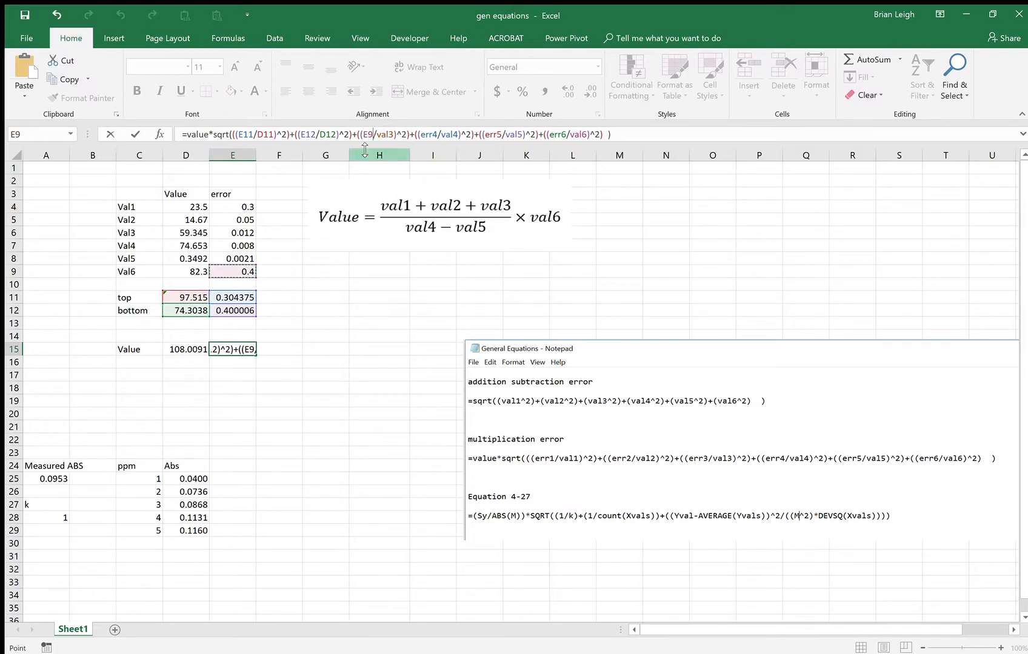
pyautogui.moveTo(396, 134); pyautogui.dragTo(377, 134)
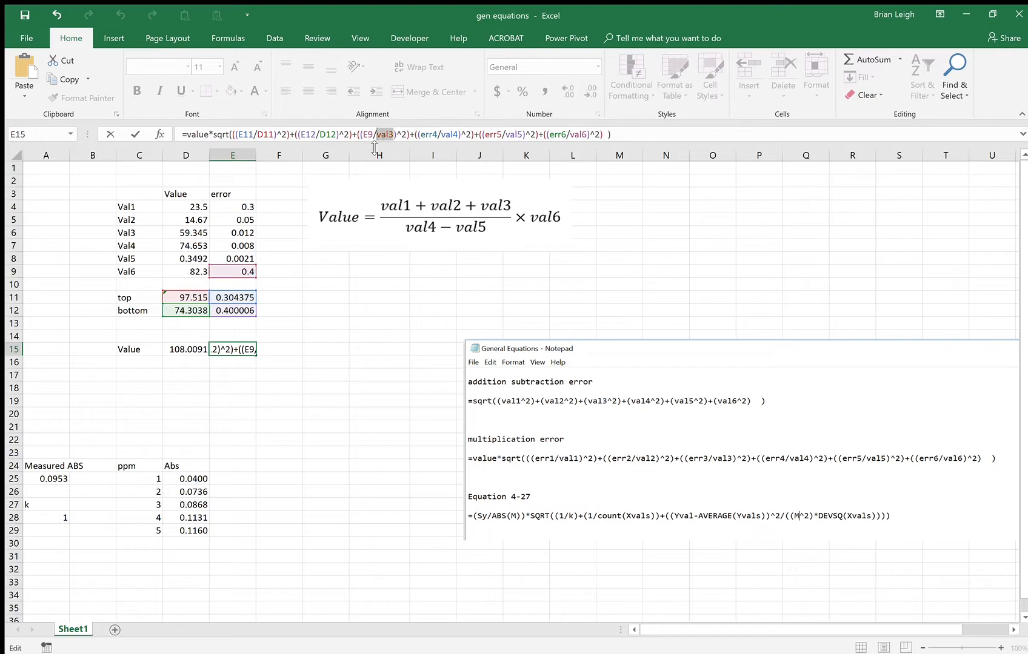
pyautogui.click(200, 272)
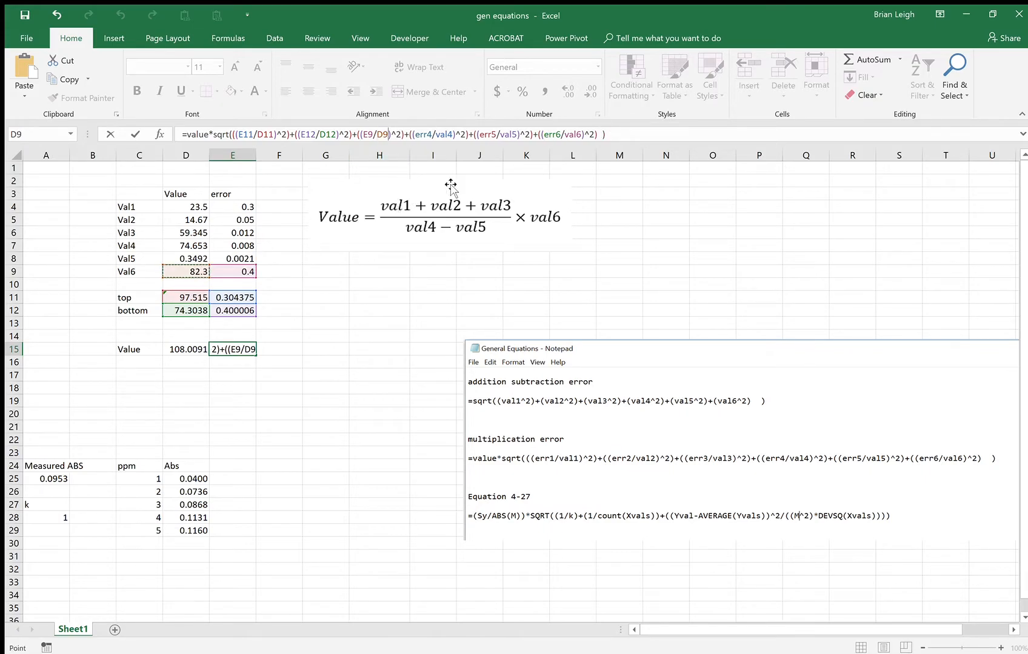
pyautogui.click(600, 134)
pyautogui.moveTo(602, 135); pyautogui.dragTo(423, 140)
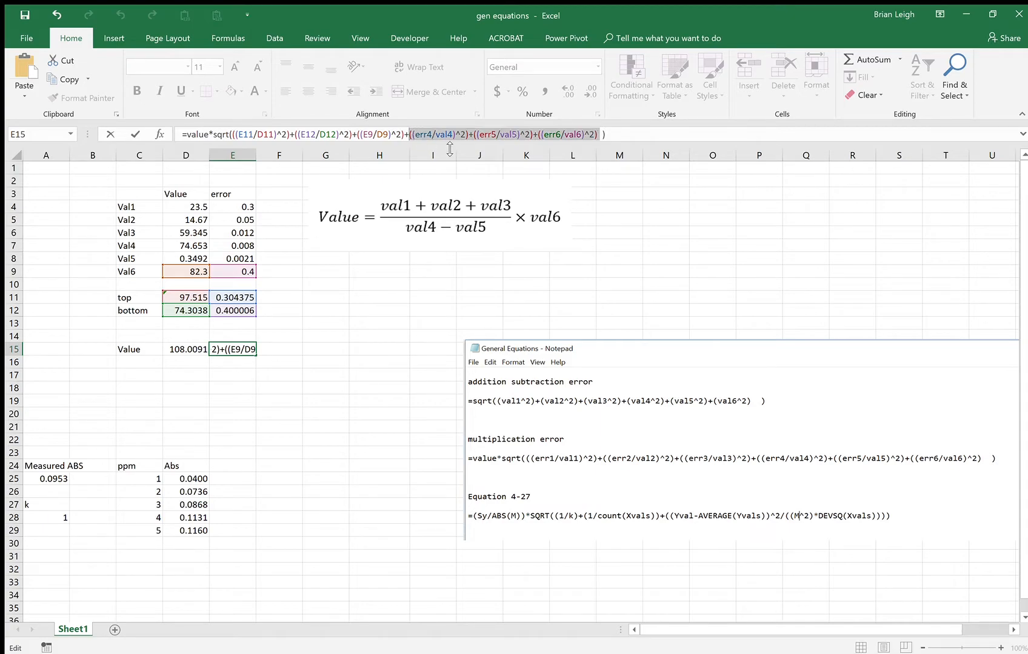
pyautogui.press('Delete')
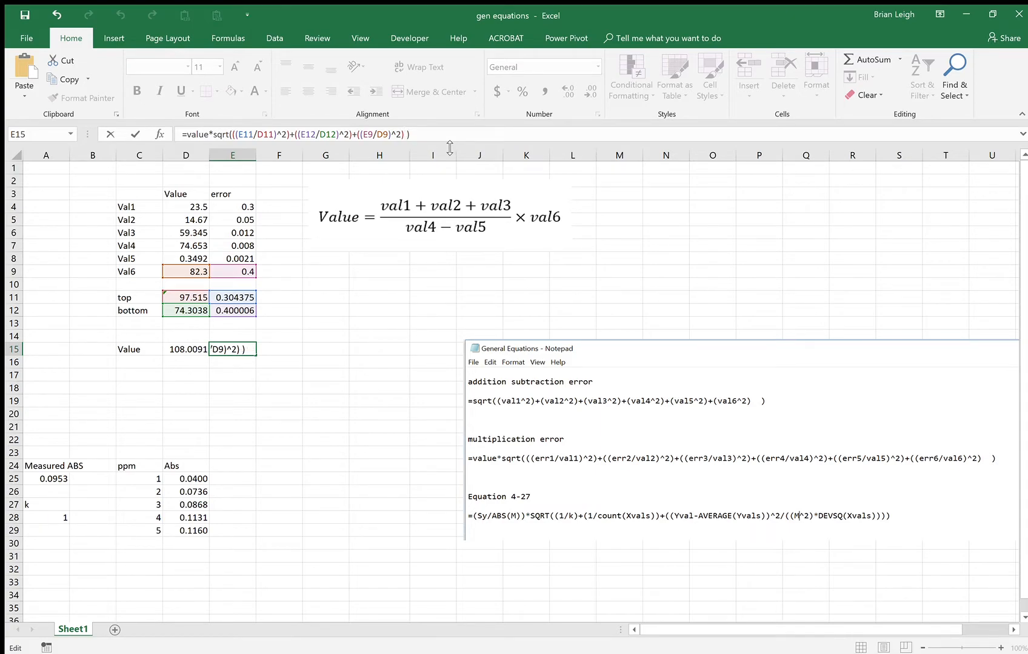
pyautogui.press('Return')
# Replace the "value" placeholder at the start of the E15 error formula with a reference to D15
pyautogui.click(235, 350)
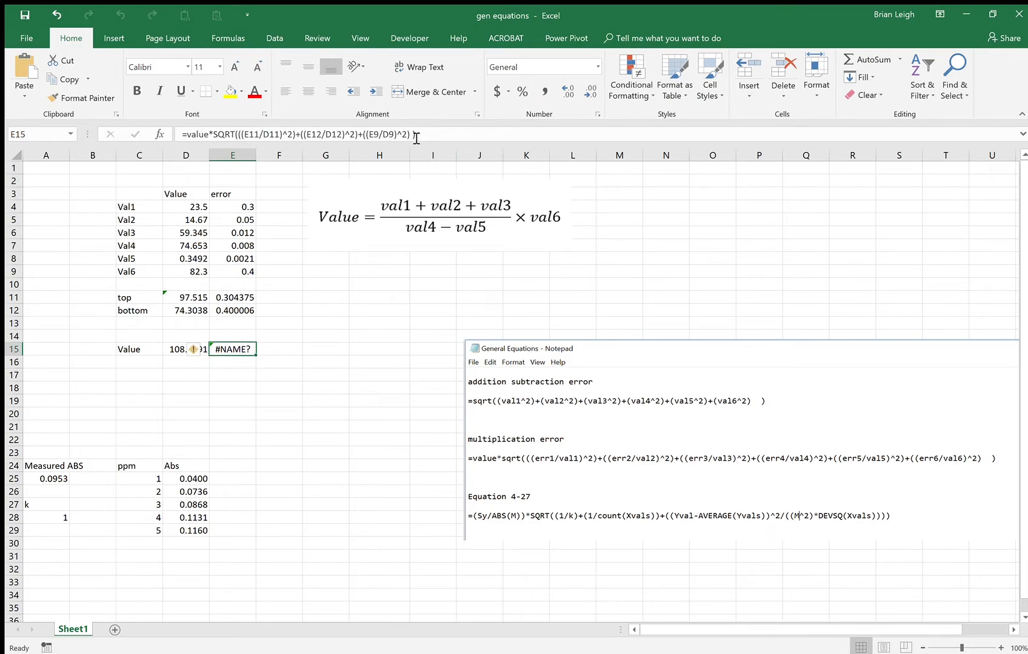
pyautogui.moveTo(211, 136); pyautogui.dragTo(186, 136)
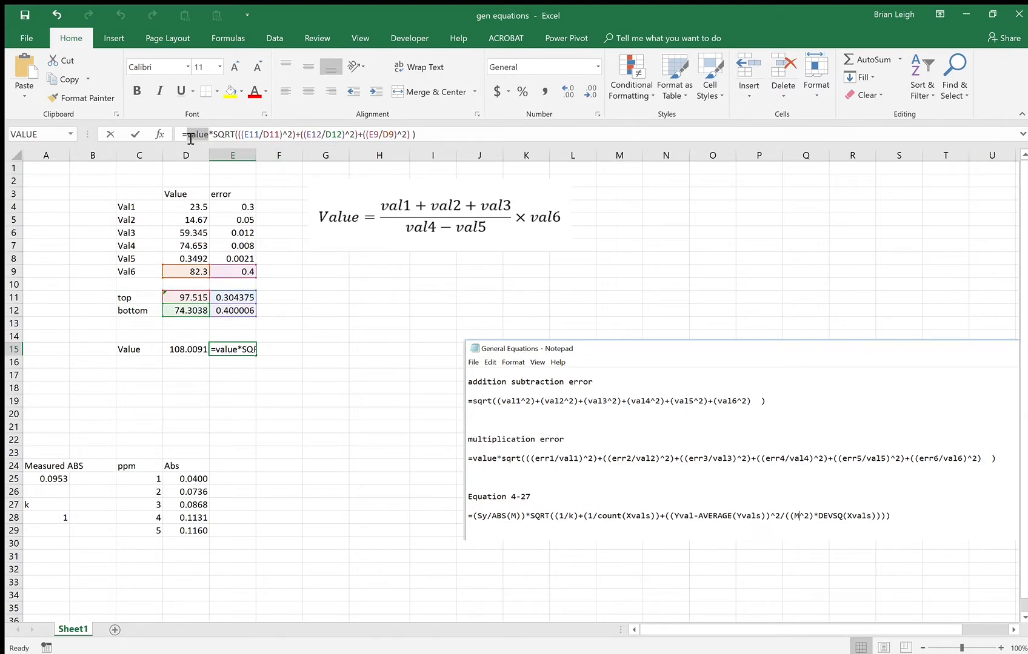
pyautogui.click(183, 350)
pyautogui.press('Return')
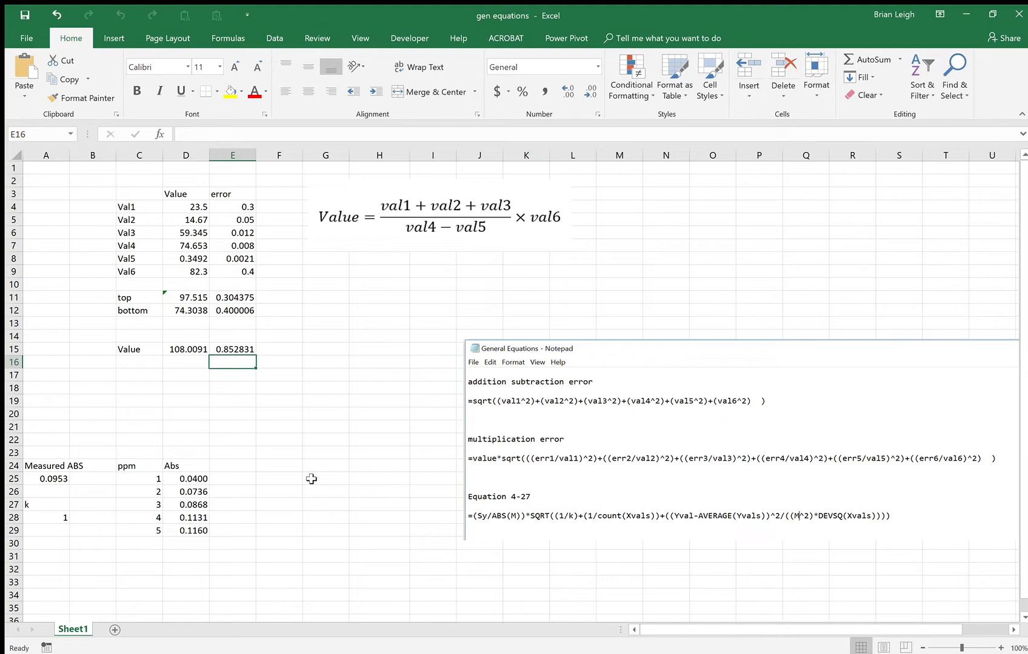
# Enter the regression formula =linest(D25:D29,C25:C29,true,true) in C31, below the ppm and Abs calibration data
pyautogui.click(158, 478)
pyautogui.scroll(-1, 184, 448)
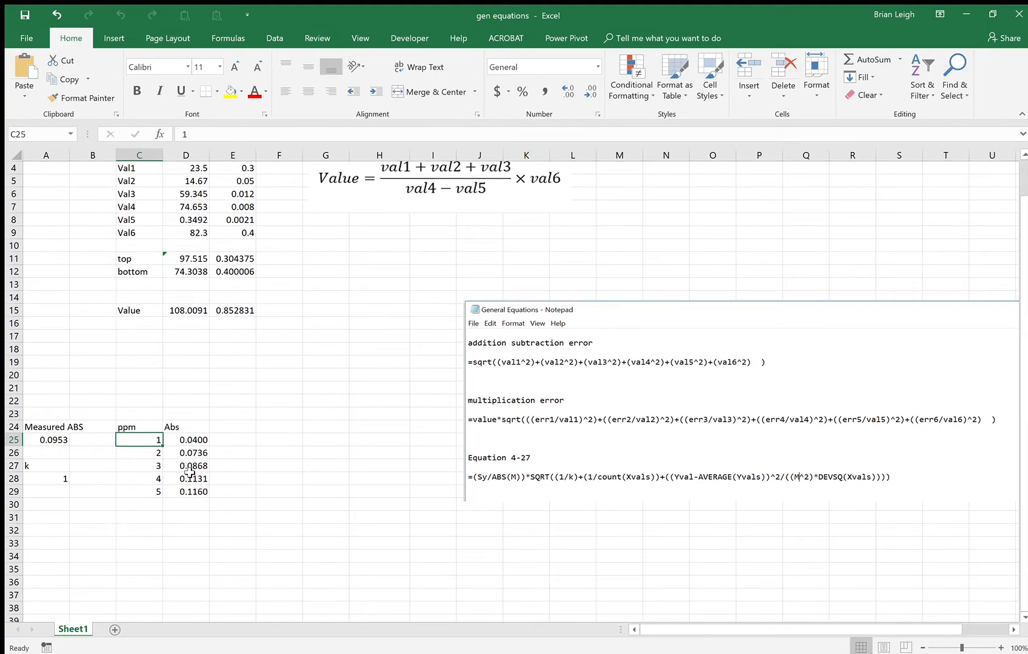
pyautogui.click(152, 520)
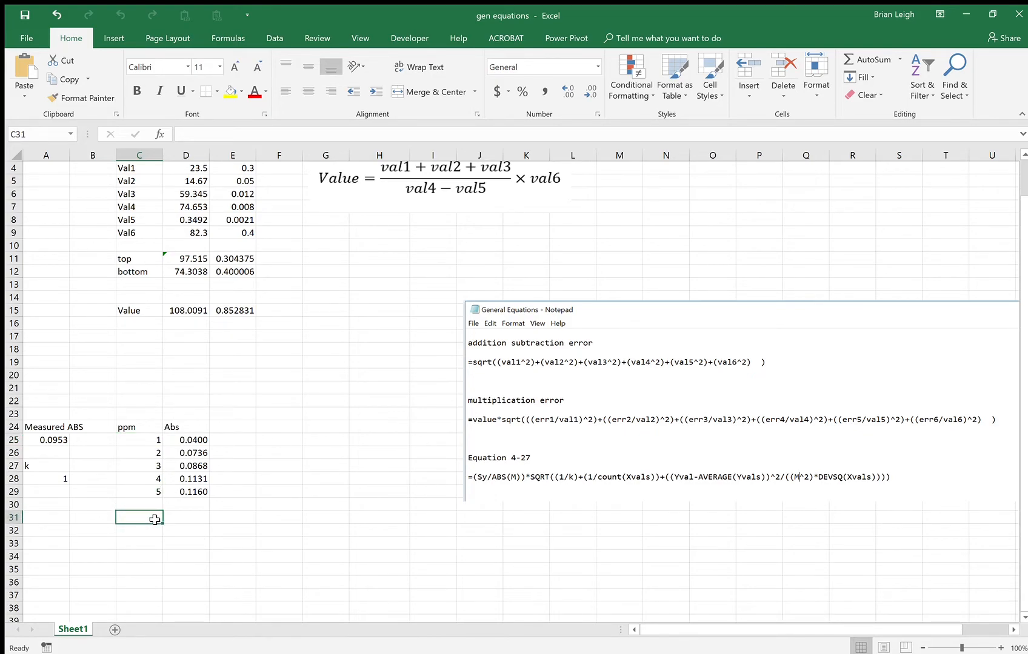
pyautogui.write('=lines')
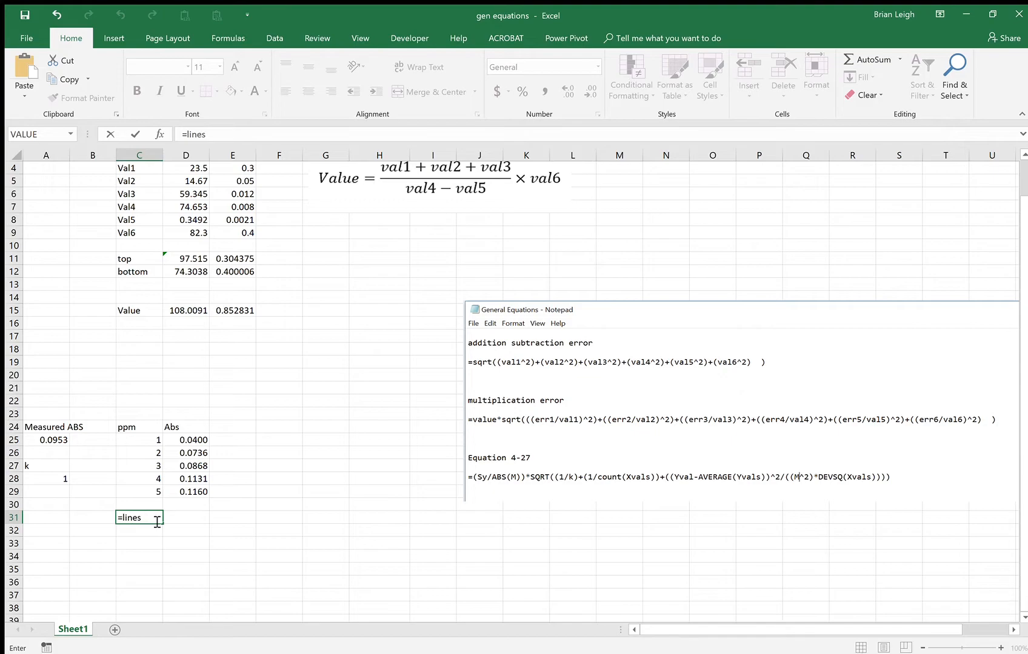
pyautogui.write('t(')
pyautogui.moveTo(190, 437); pyautogui.dragTo(187, 491)
pyautogui.write(',')
pyautogui.moveTo(153, 440); pyautogui.dragTo(146, 488)
pyautogui.write(',')
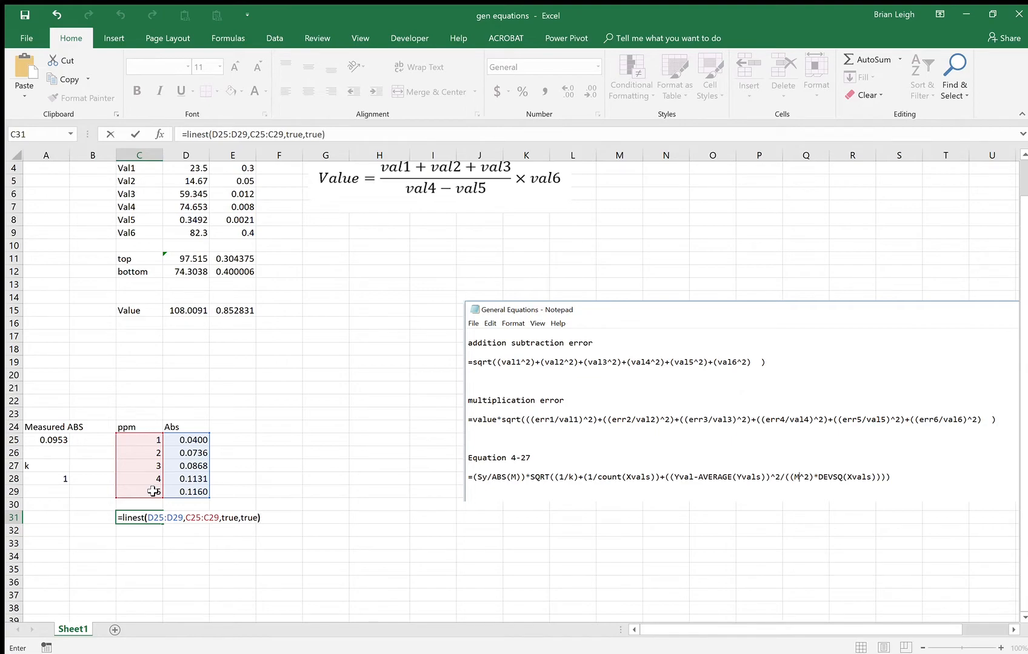
pyautogui.write('true,true)')
pyautogui.press('Return')
# Extend the LINEST formula in C31 as an array formula over C31:D34
pyautogui.moveTo(144, 518); pyautogui.dragTo(185, 568)
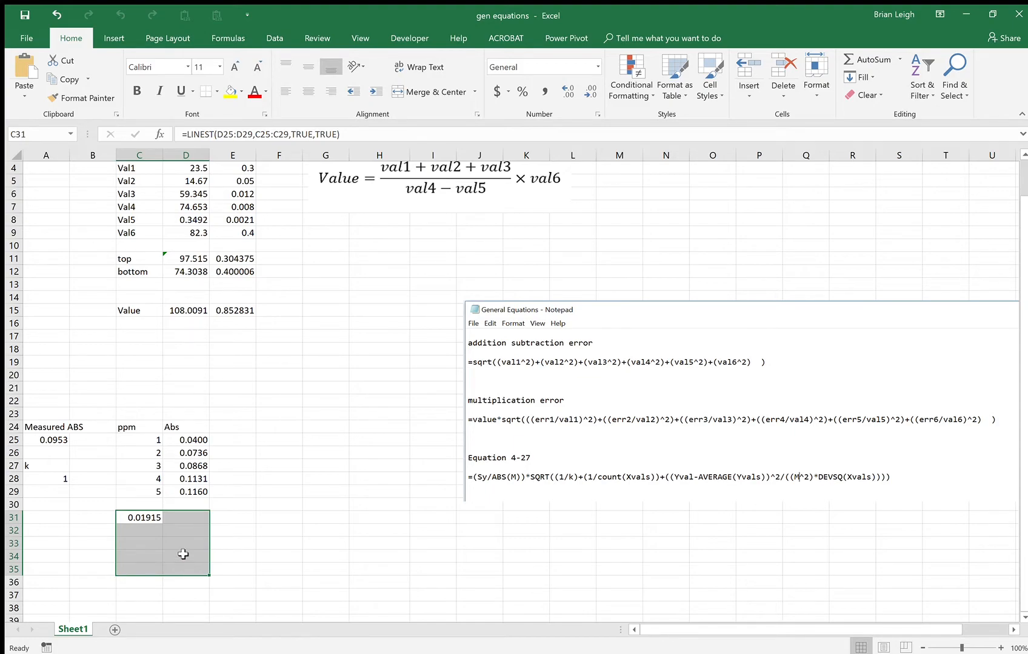
pyautogui.click(142, 517)
pyautogui.moveTo(164, 526); pyautogui.dragTo(192, 552)
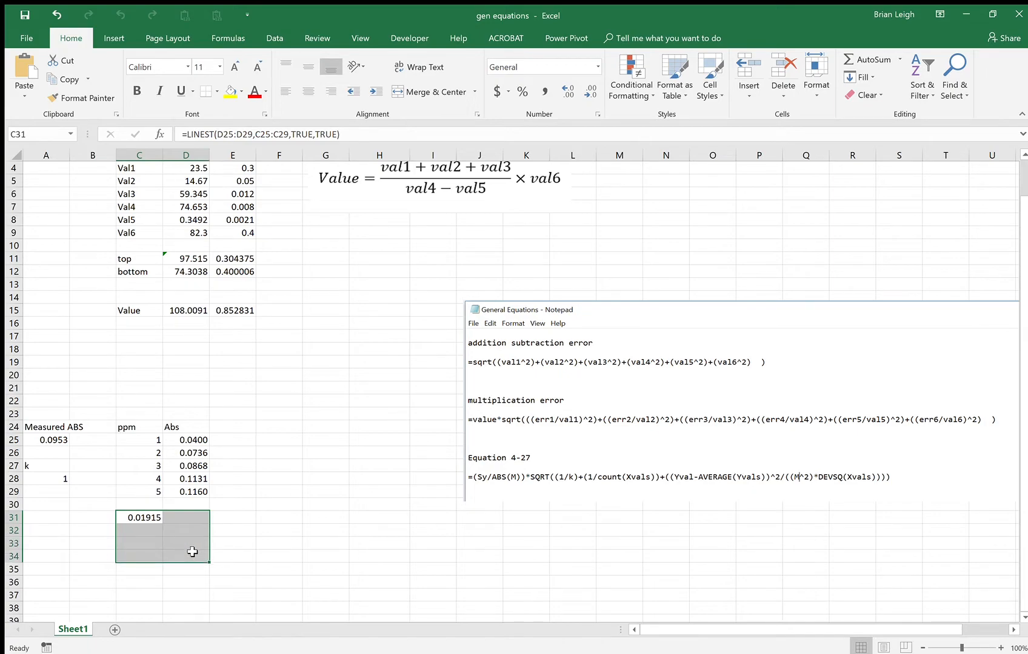
pyautogui.click(362, 139)
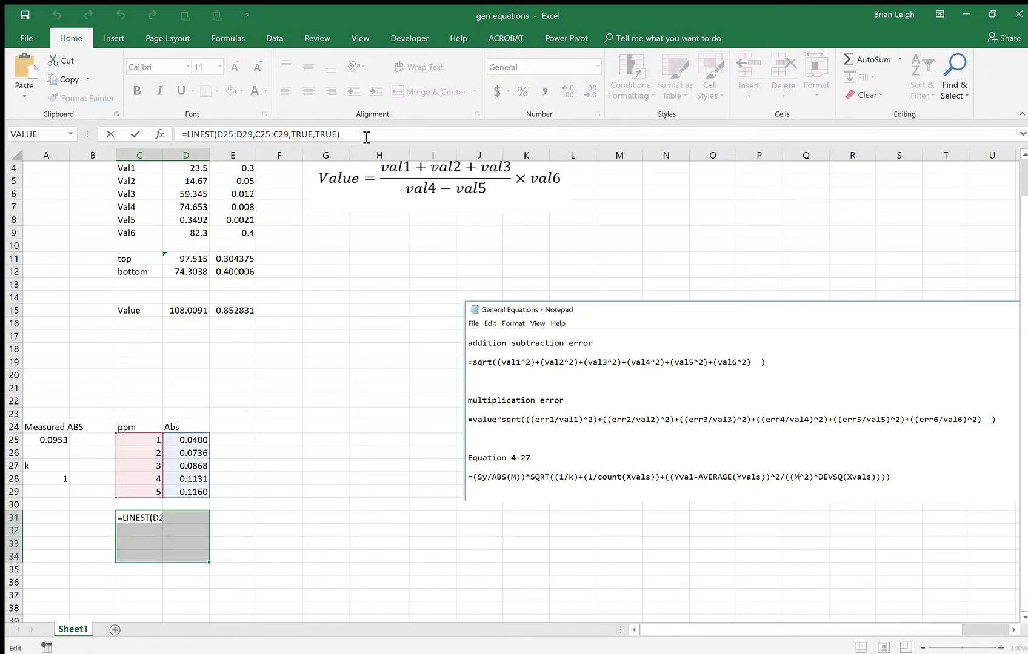
pyautogui.hotkey('ctrl', 'shift', 'Return')
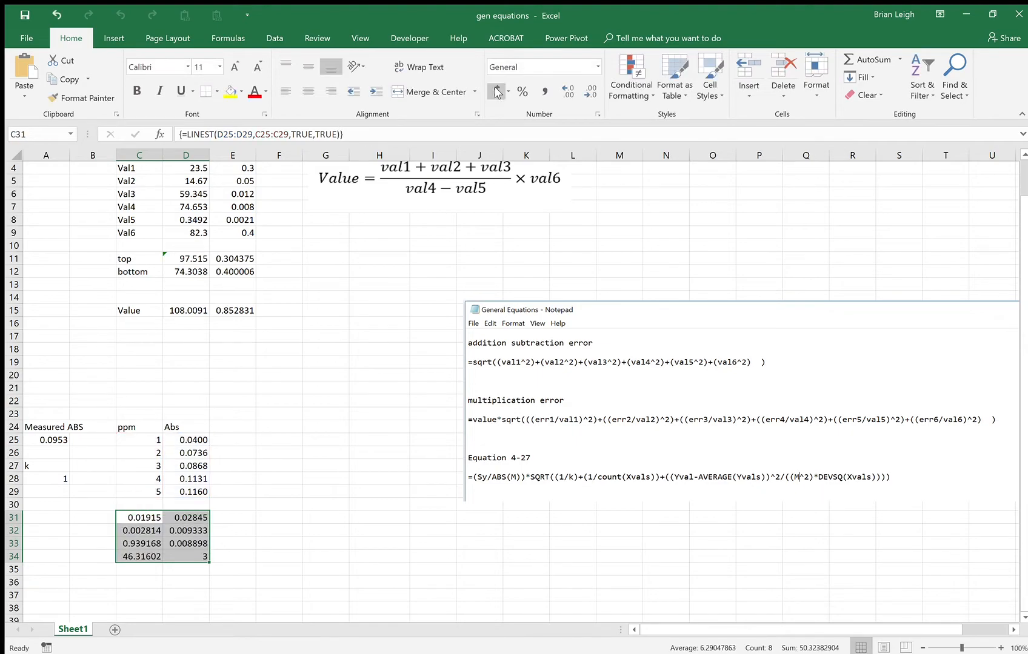
# Label the first column of LINEST results in B31:B34 as m, Um, R2 and F
pyautogui.click(152, 517)
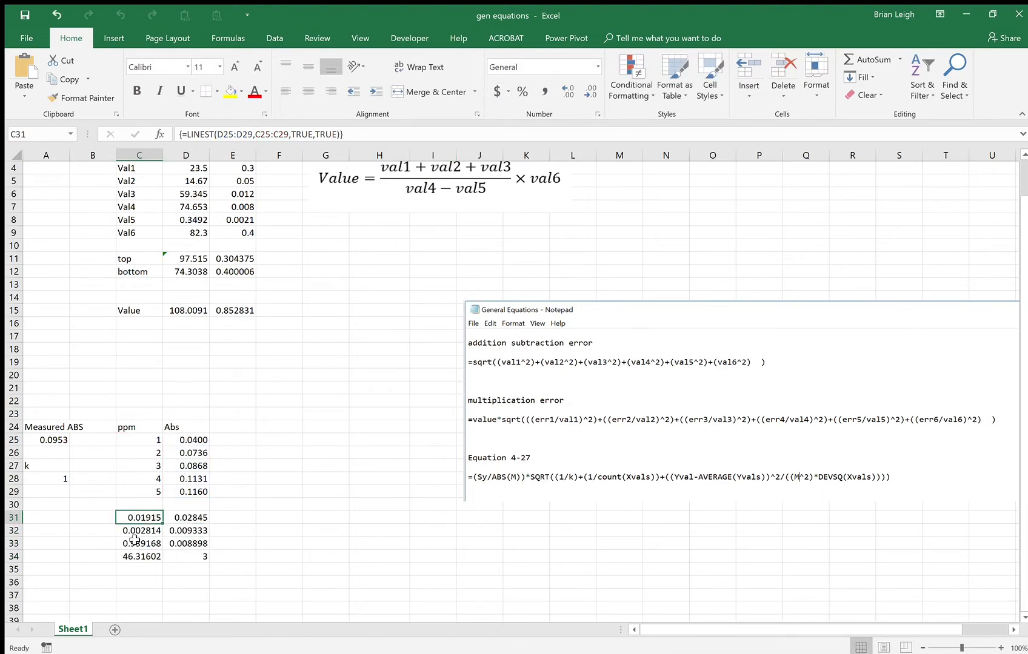
pyautogui.click(104, 517)
pyautogui.write('m')
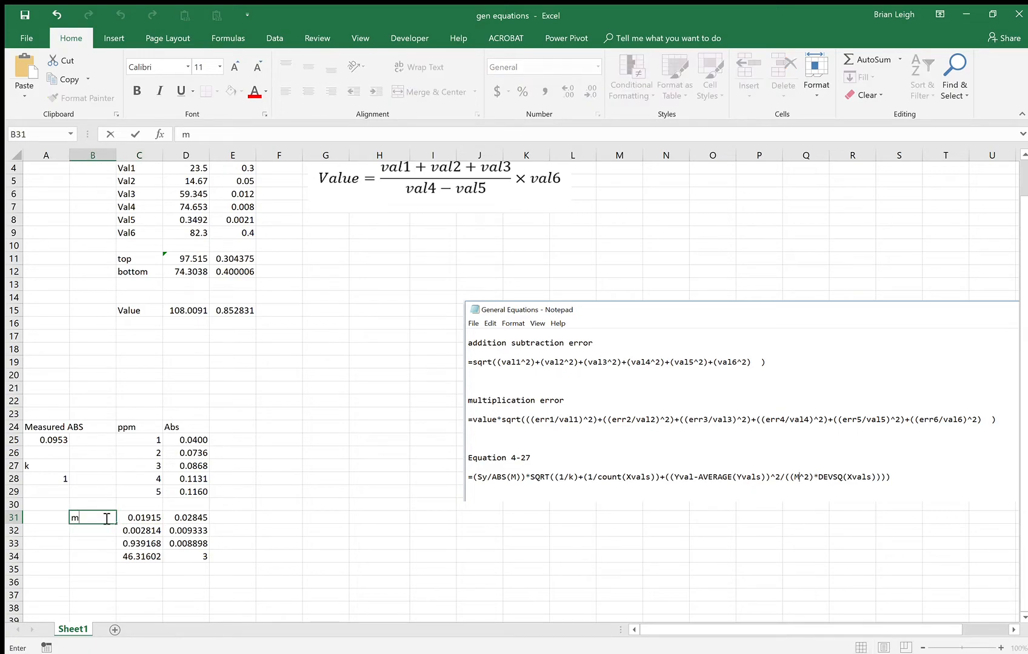
pyautogui.press('Return')
pyautogui.write('Um')
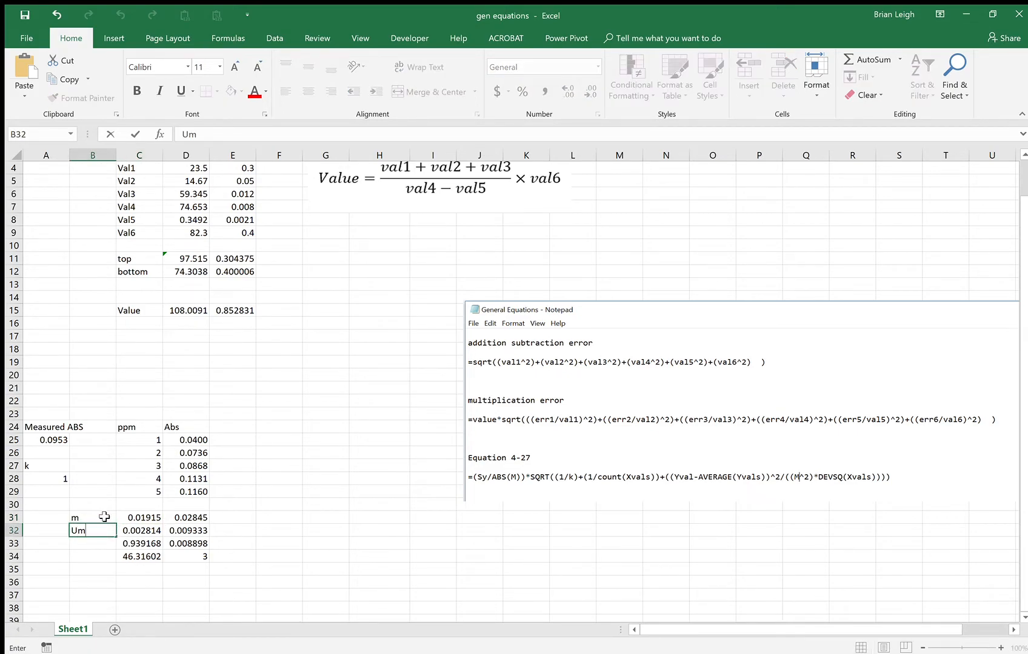
pyautogui.press('Return')
pyautogui.write('R2')
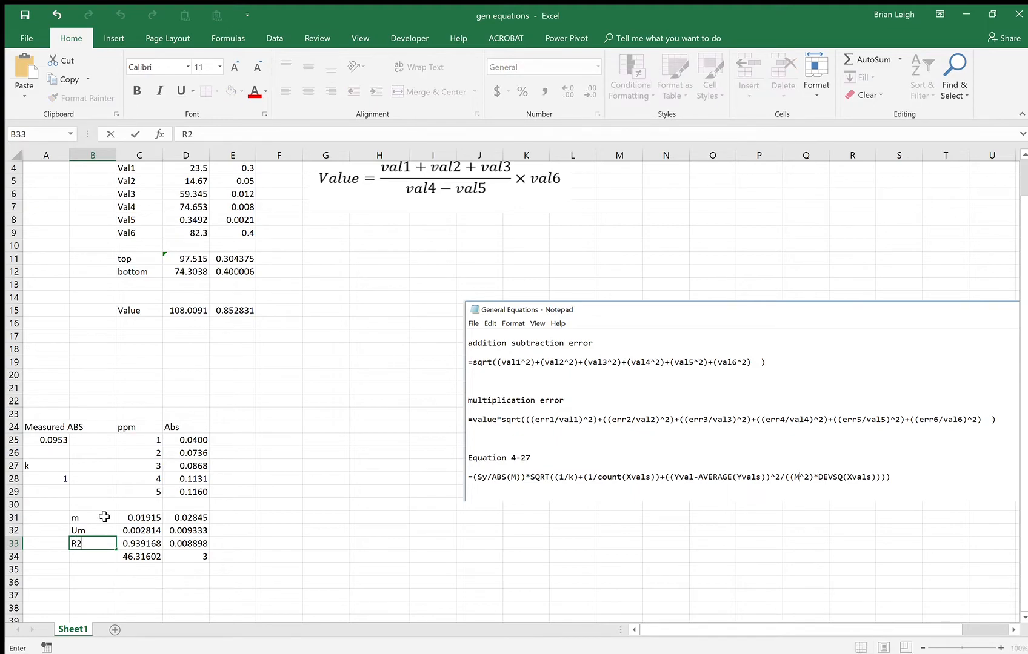
pyautogui.press('Return')
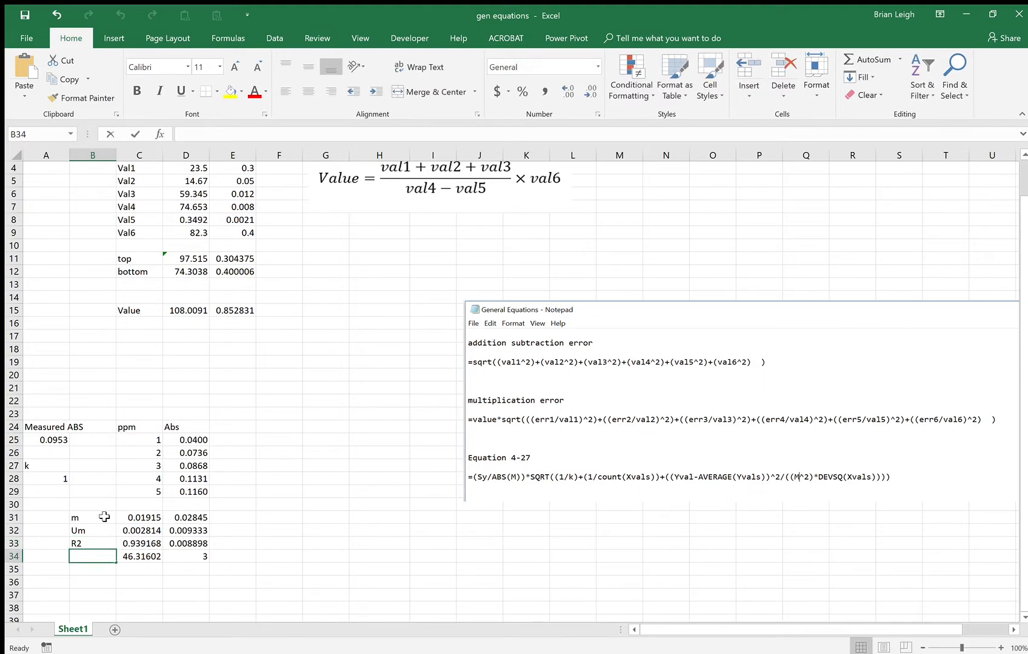
pyautogui.write('F')
# Label the second column of LINEST results in E31:E34 as b, Ub, Sy and dF
pyautogui.click(245, 517)
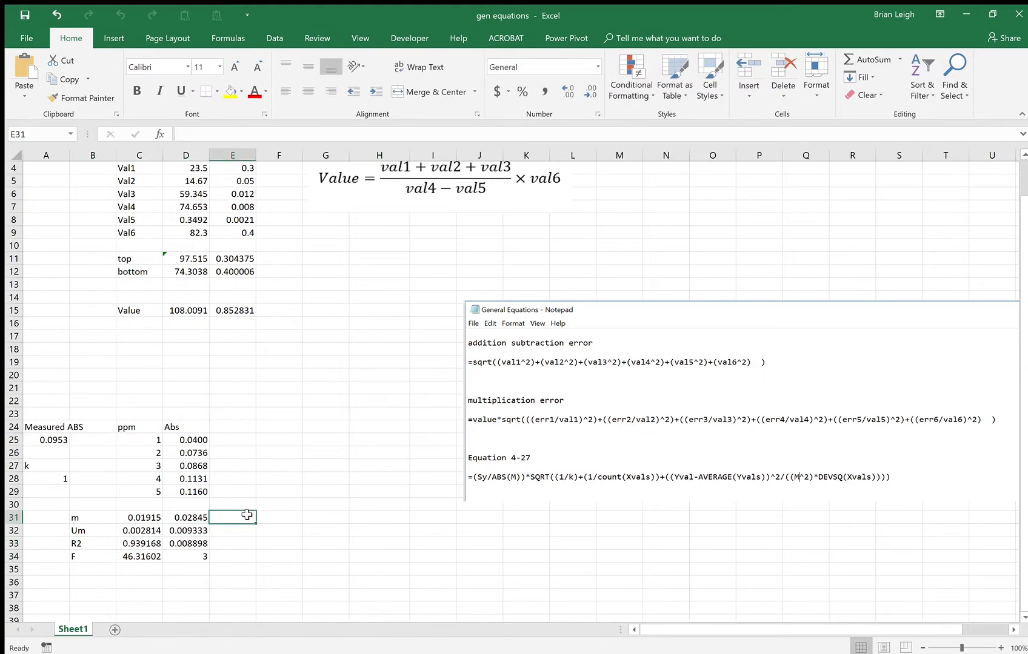
pyautogui.write('b')
pyautogui.click(243, 533)
pyautogui.write('Ub')
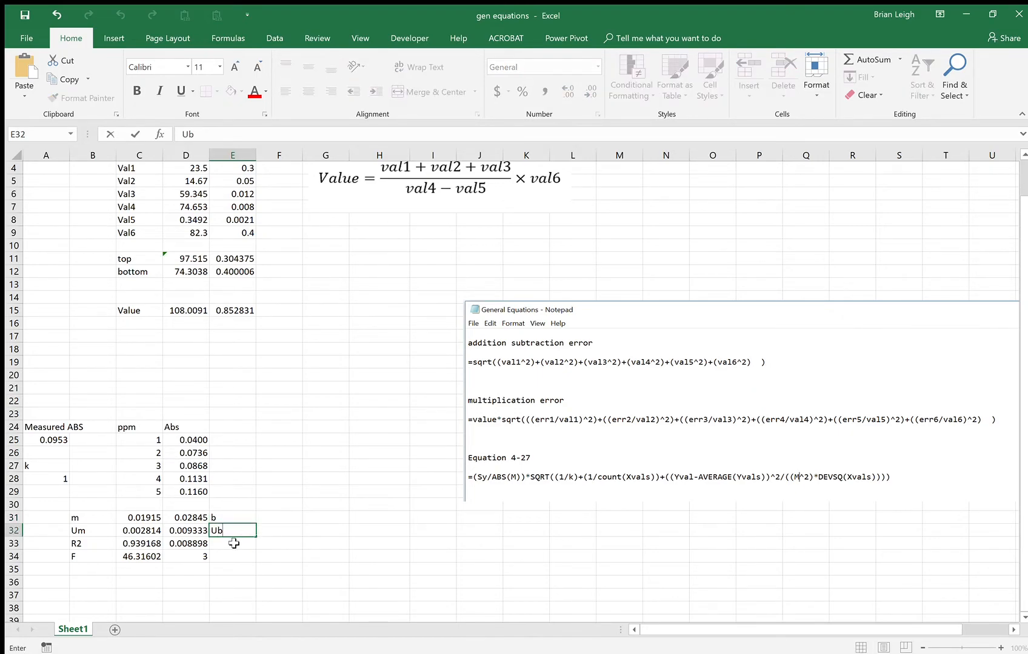
pyautogui.click(241, 544)
pyautogui.write('Sy')
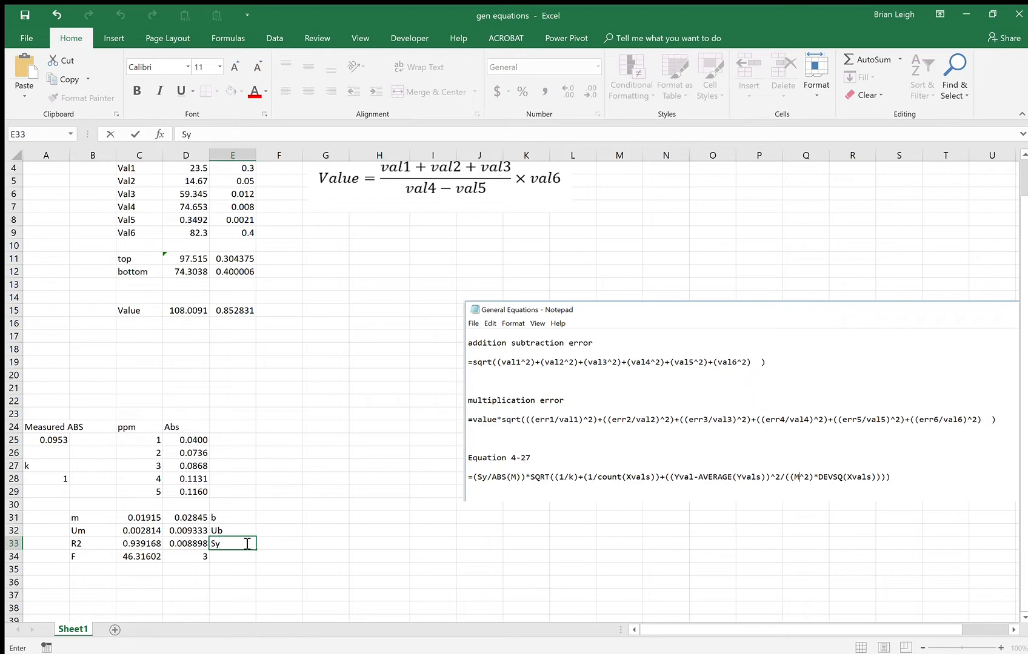
pyautogui.click(235, 558)
pyautogui.write('dF')
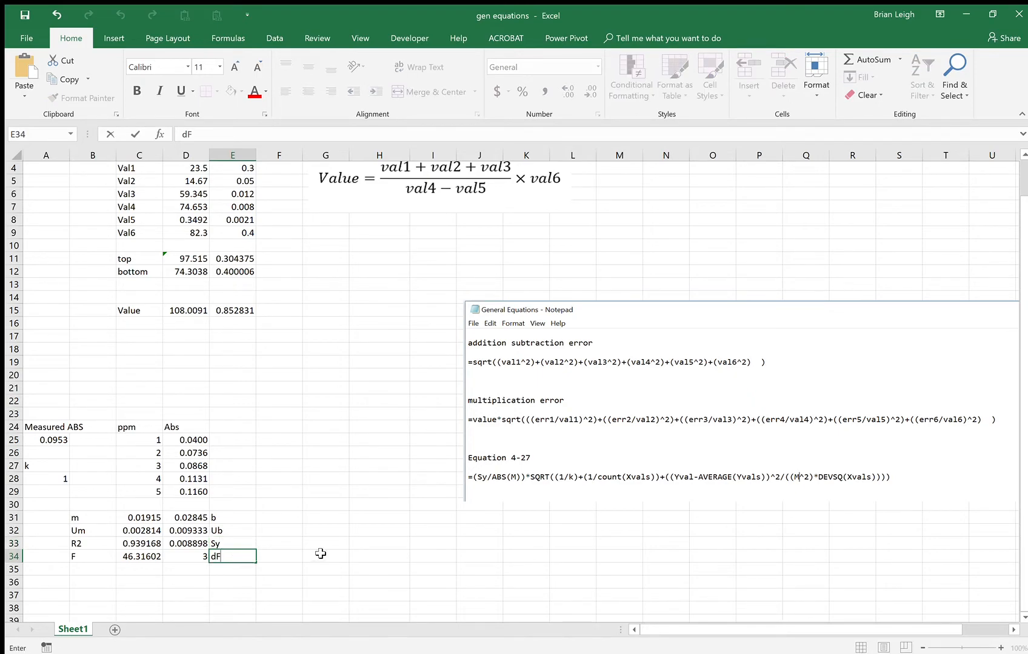
pyautogui.click(332, 530)
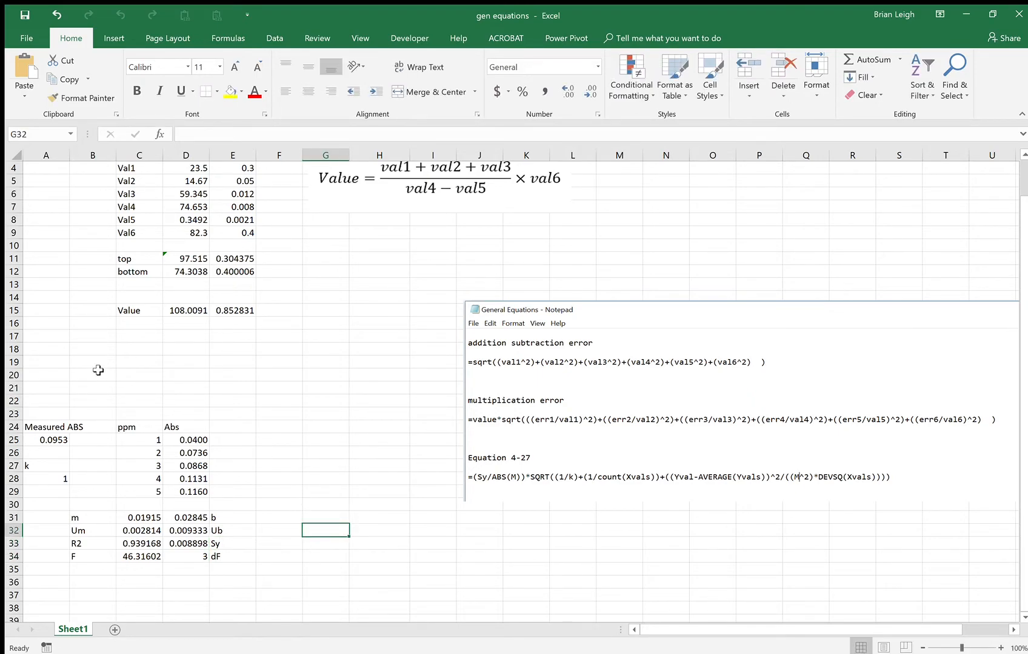
# Calculate the ppm for the measured absorbance in F25 with the formula =(A25-D31)/C31
pyautogui.click(283, 438)
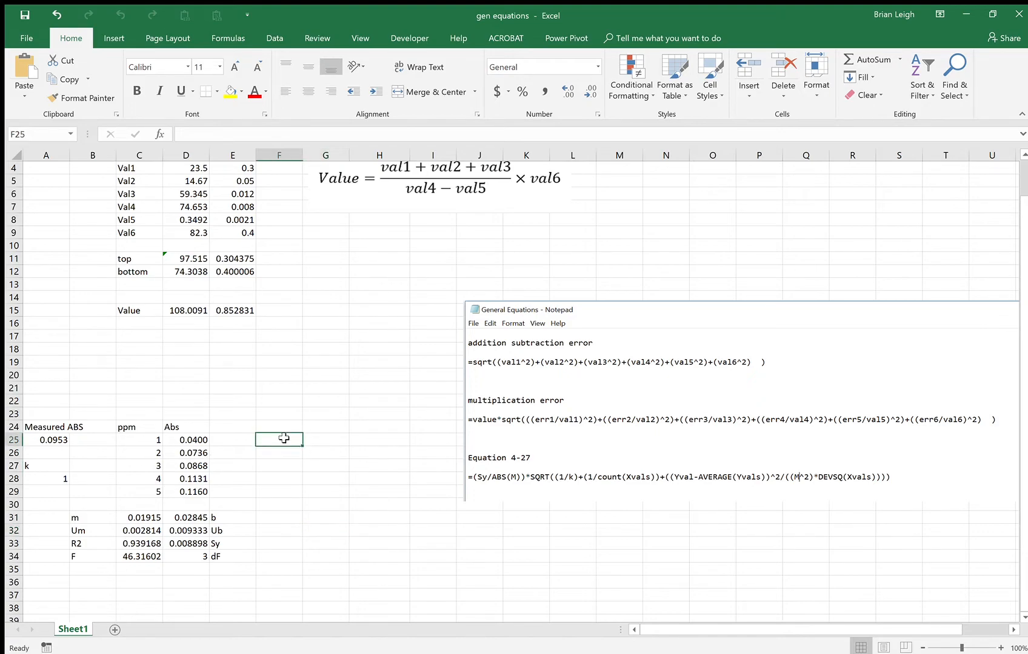
pyautogui.write('=')
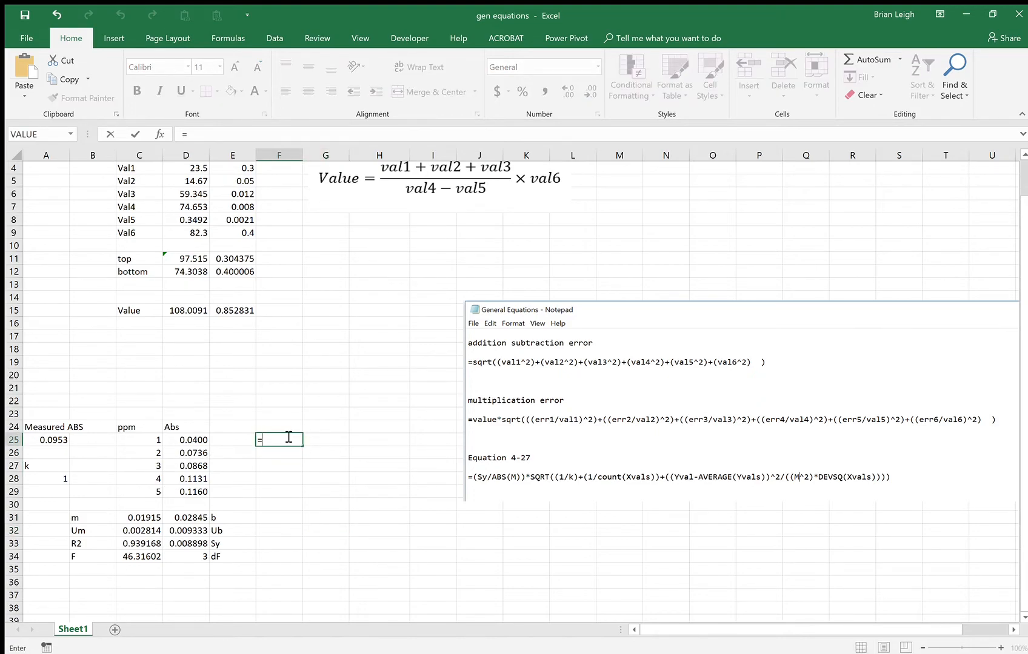
pyautogui.click(46, 439)
pyautogui.write('-')
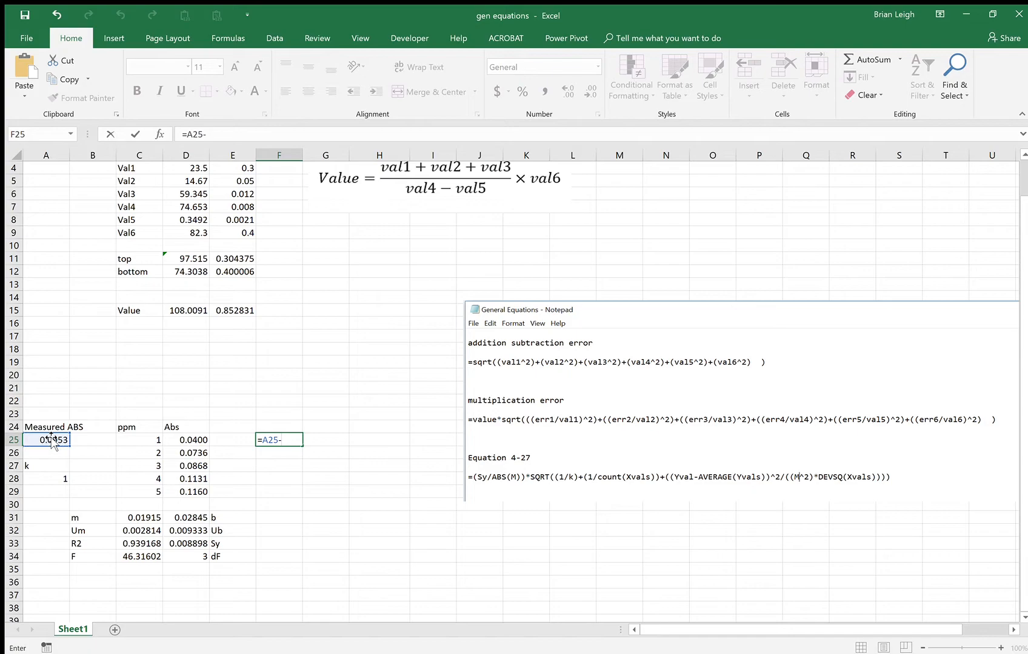
pyautogui.click(190, 518)
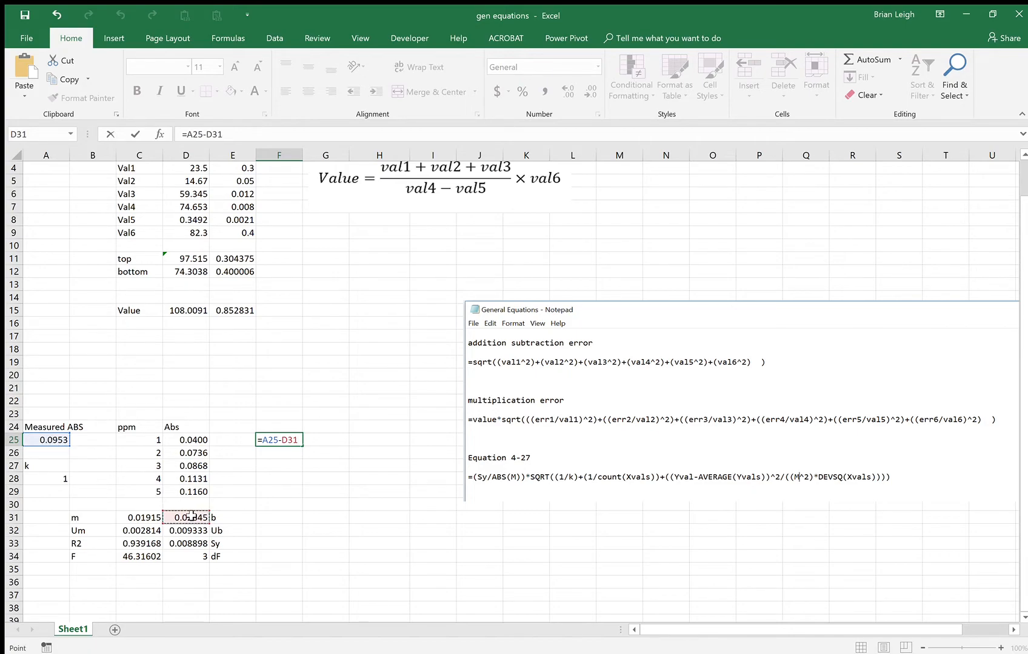
pyautogui.write('/')
pyautogui.click(143, 518)
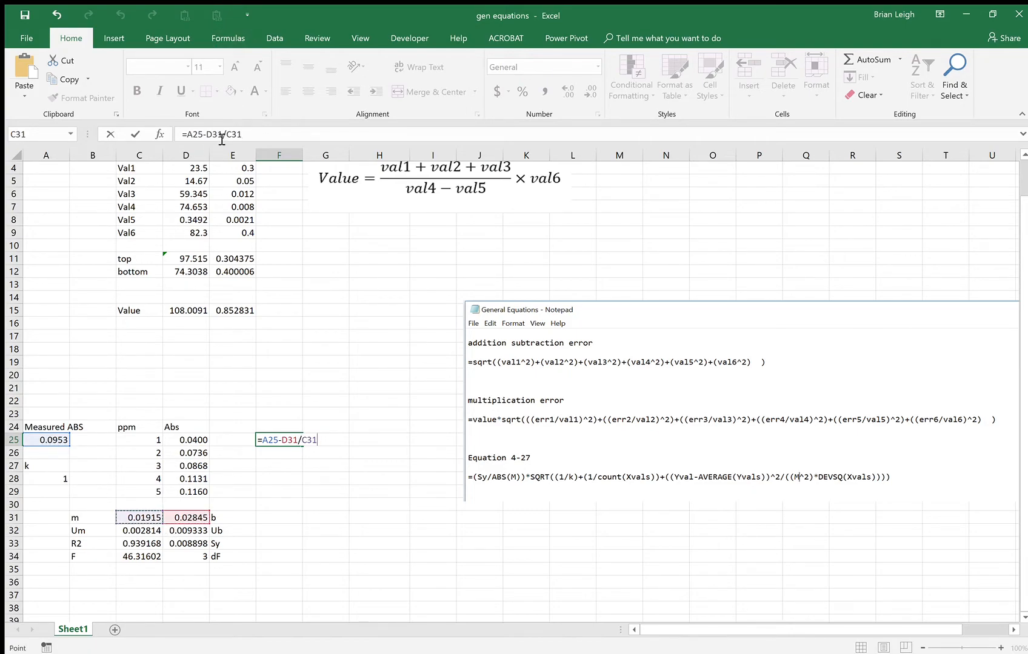
pyautogui.click(221, 136)
pyautogui.write(')+')
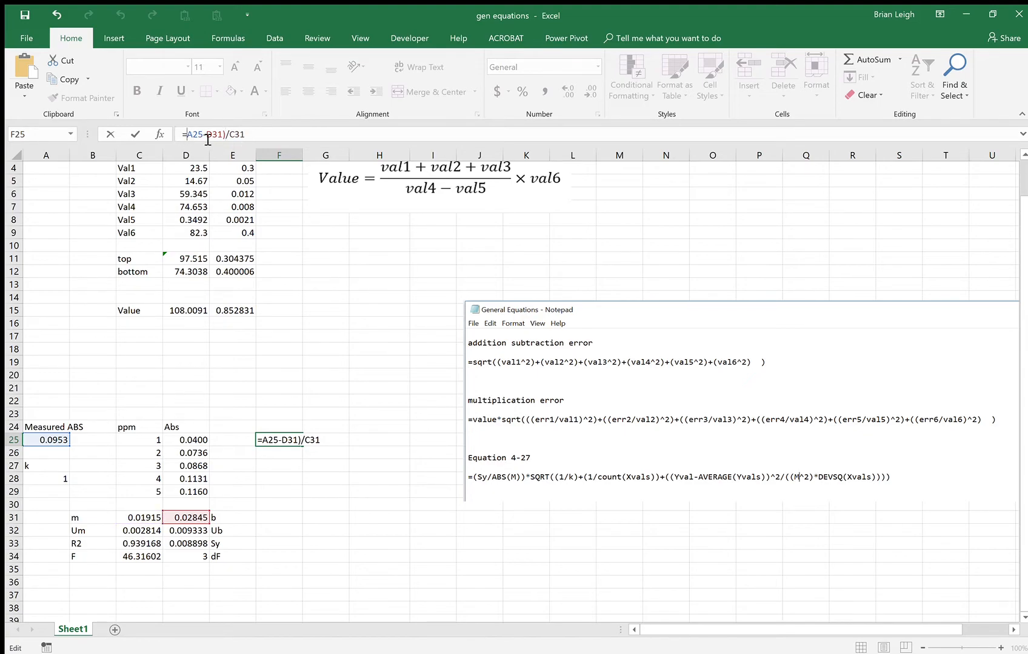
pyautogui.write('(')
pyautogui.press('Return')
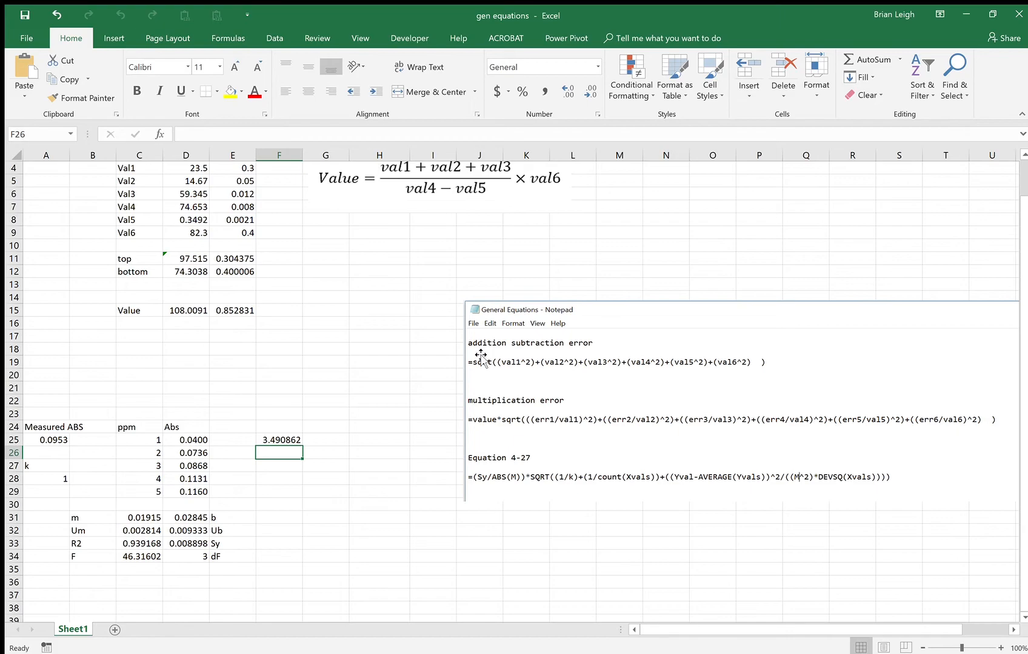
# Label the calculated concentration column in F24 as ppm and the neighbouring column in G24 as error
pyautogui.click(289, 427)
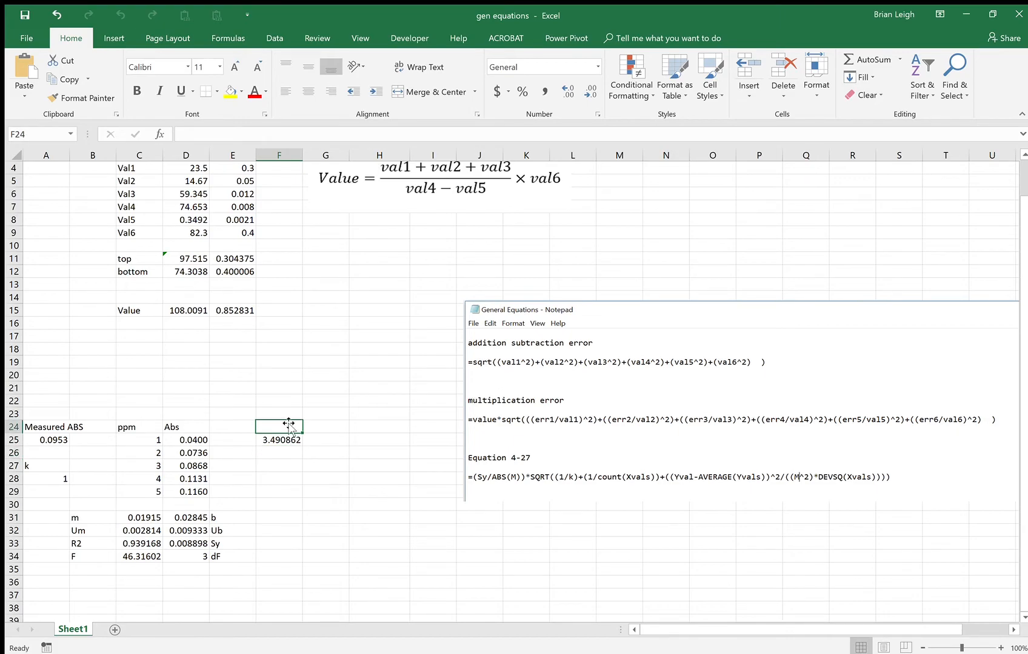
pyautogui.write('ppm')
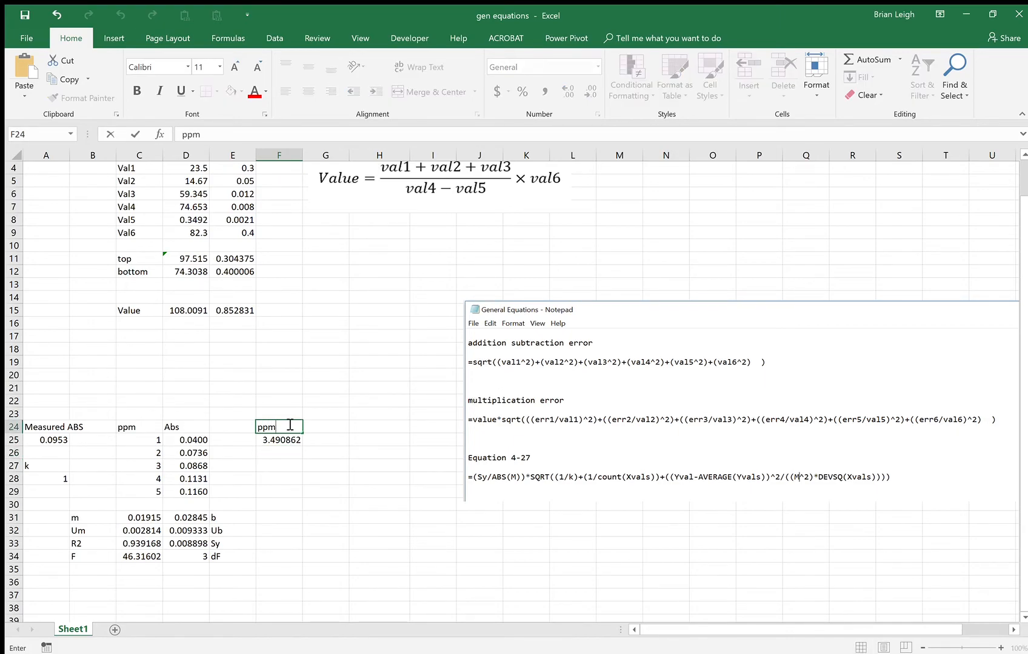
pyautogui.press('Tab')
pyautogui.write('e')
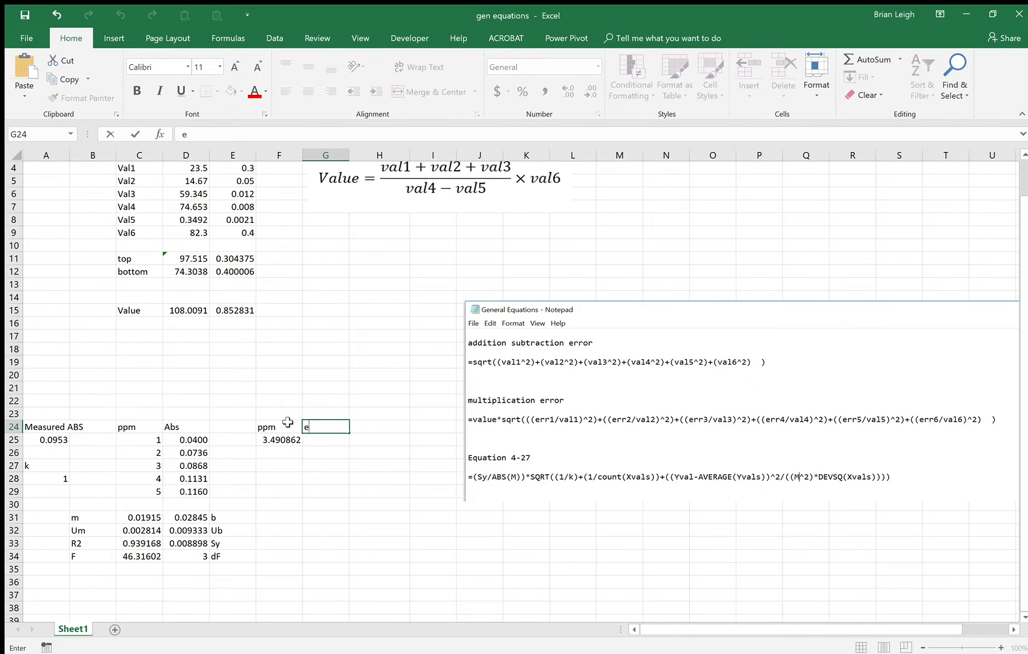
pyautogui.write('rror')
# Paste the Equation 4-27 template formula into G25, below the error label
pyautogui.click(330, 439)
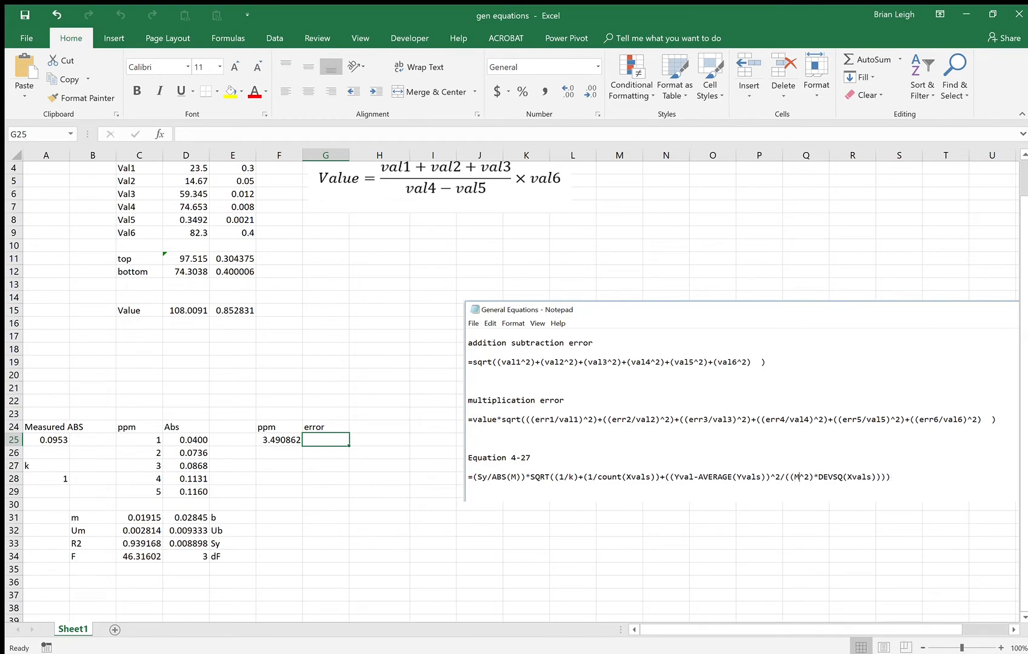
pyautogui.click(697, 653)
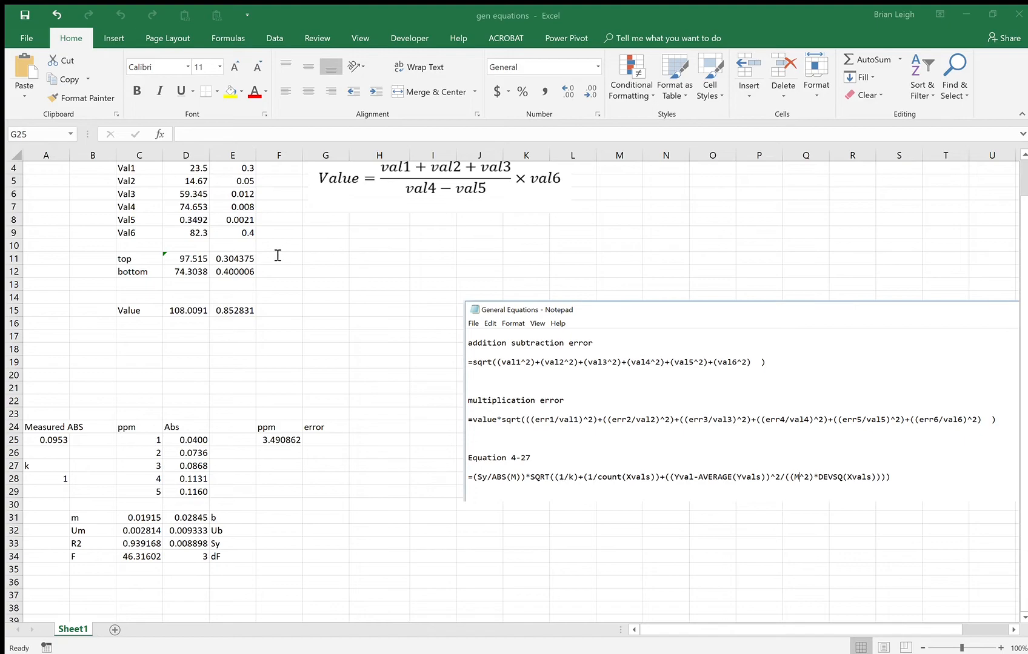
pyautogui.click(156, 354)
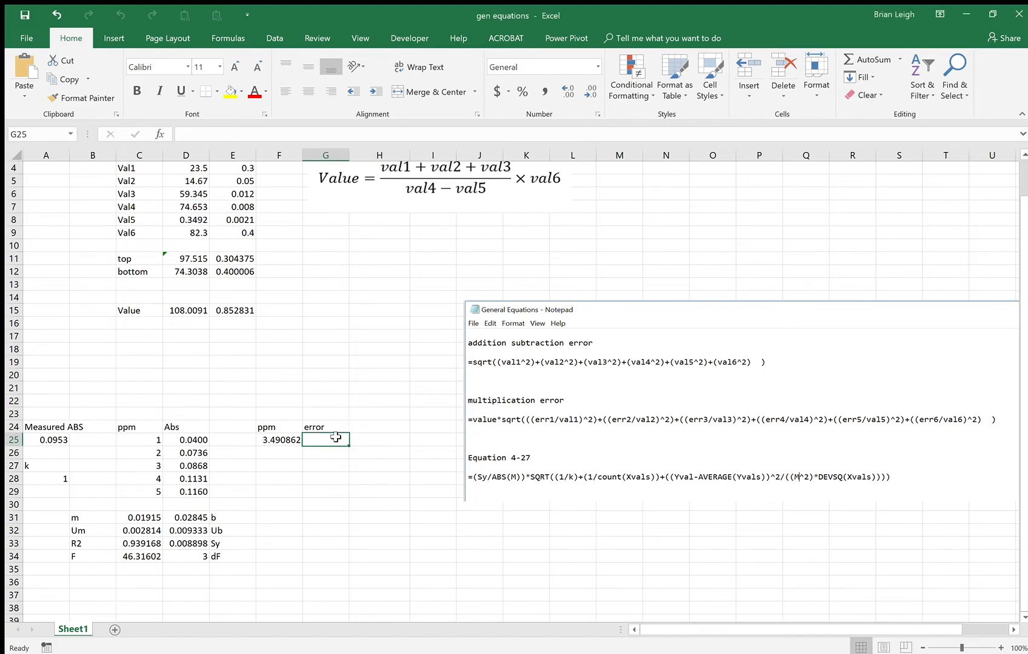
pyautogui.click(227, 135)
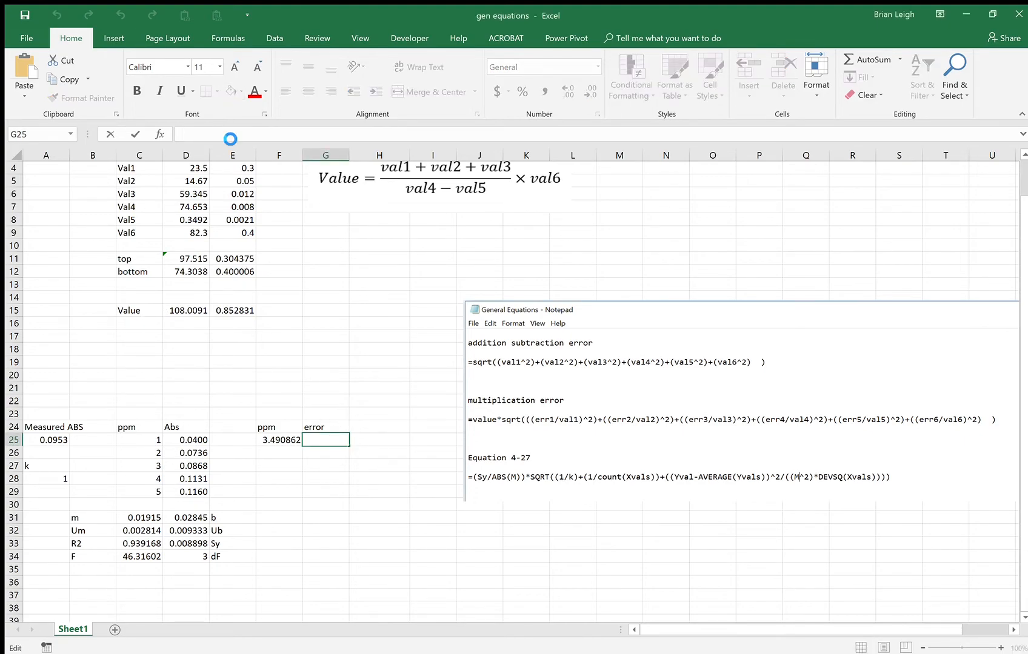
pyautogui.hotkey('ctrl', 'v')
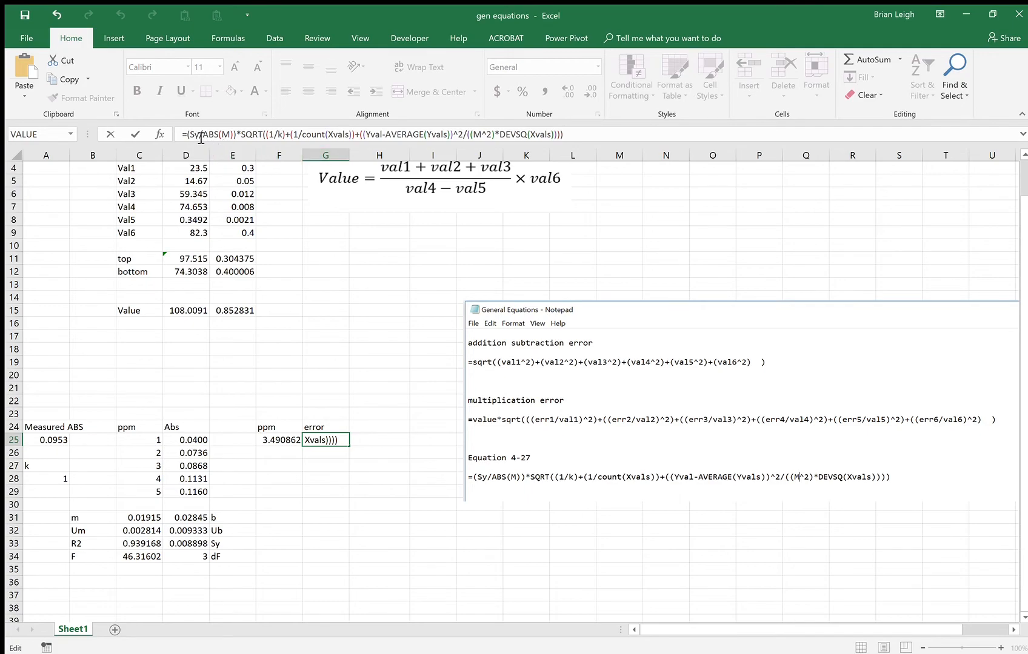
# Replace the Sy, first M and k placeholders in the G25 formula with D33, C31 and A28
pyautogui.click(191, 543)
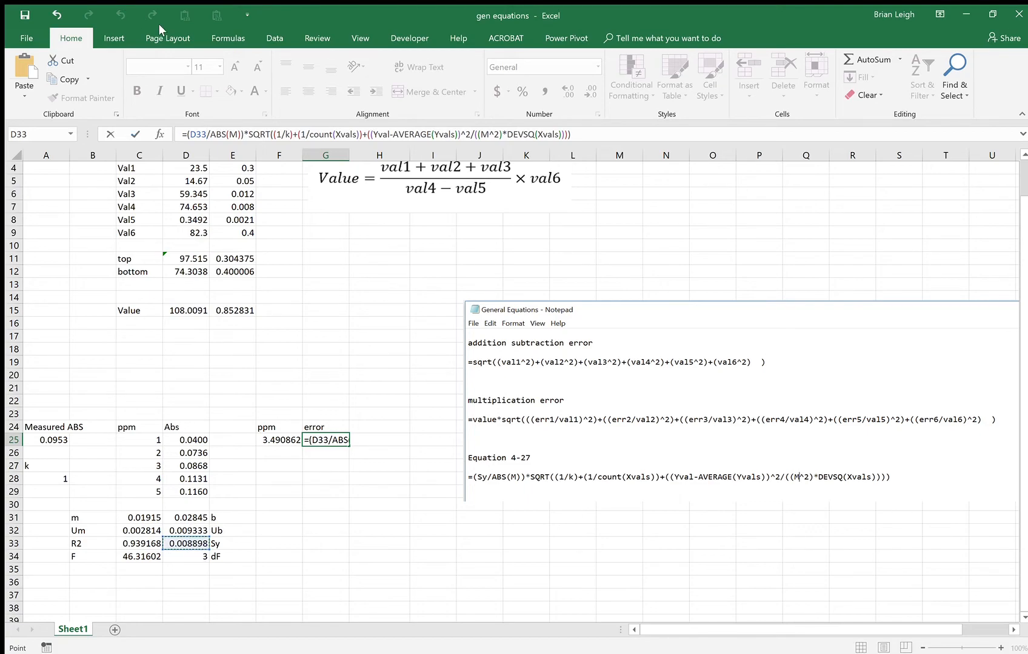
pyautogui.doubleClick(234, 134)
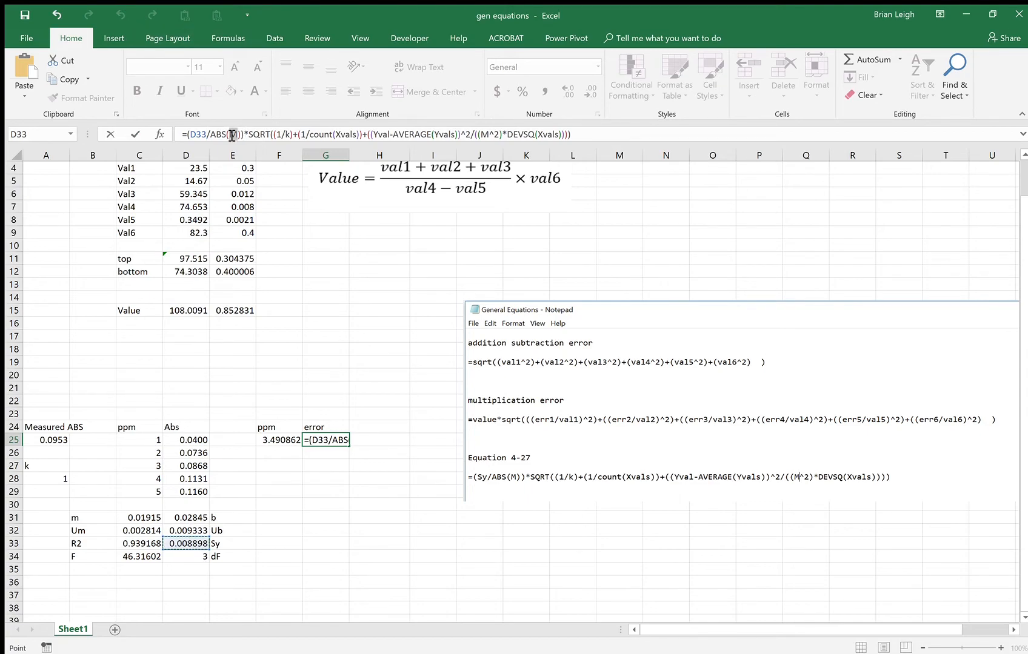
pyautogui.click(139, 518)
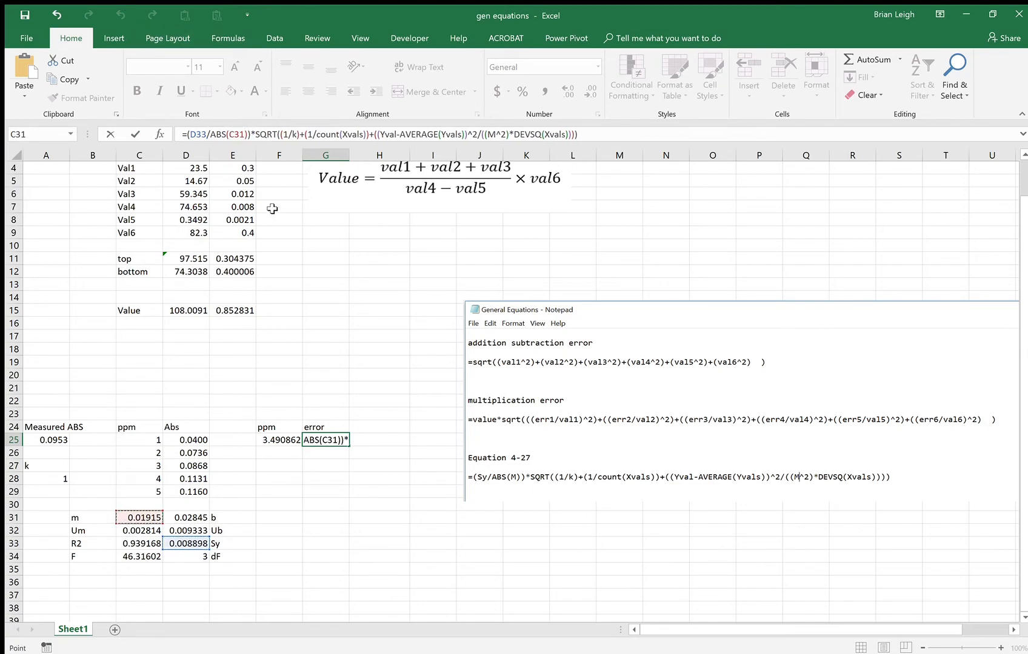
pyautogui.doubleClick(299, 133)
pyautogui.click(40, 479)
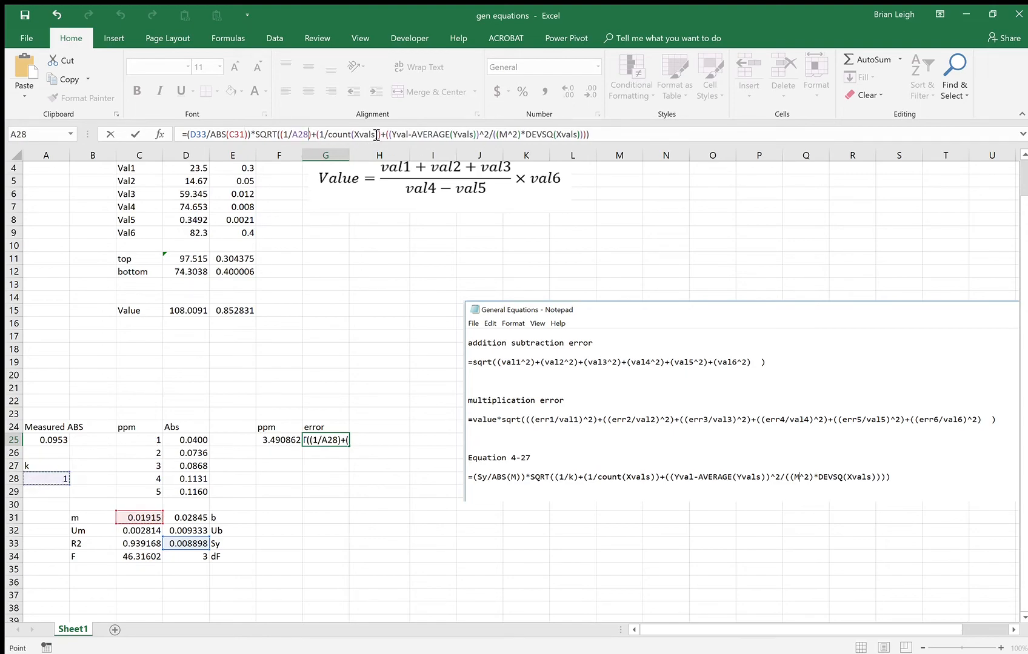
# In the G25 formula, replace the count's Xvals with C25:C29, Yval with A25 and Yvals with D25:D29
pyautogui.moveTo(378, 134); pyautogui.dragTo(354, 134)
pyautogui.moveTo(140, 445); pyautogui.dragTo(142, 492)
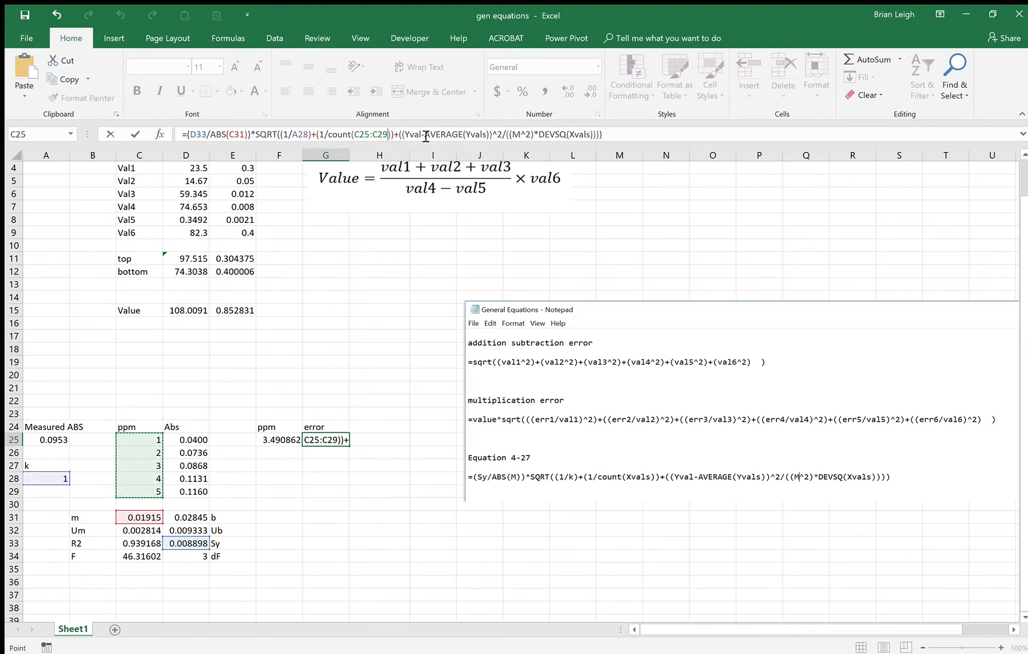
pyautogui.moveTo(422, 133); pyautogui.dragTo(405, 134)
pyautogui.click(45, 443)
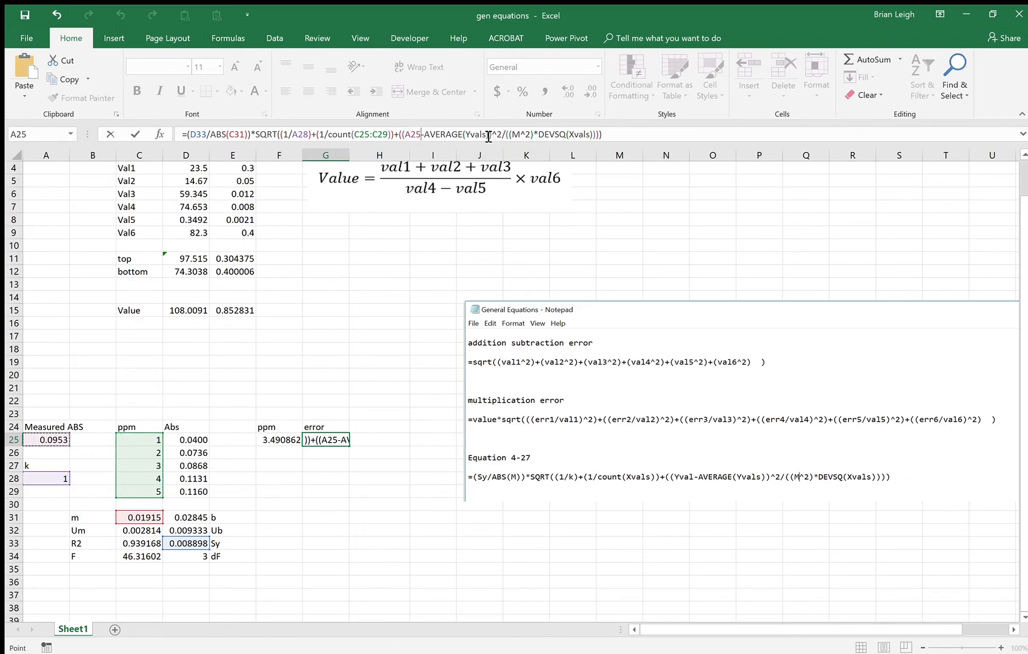
pyautogui.moveTo(488, 134); pyautogui.dragTo(466, 134)
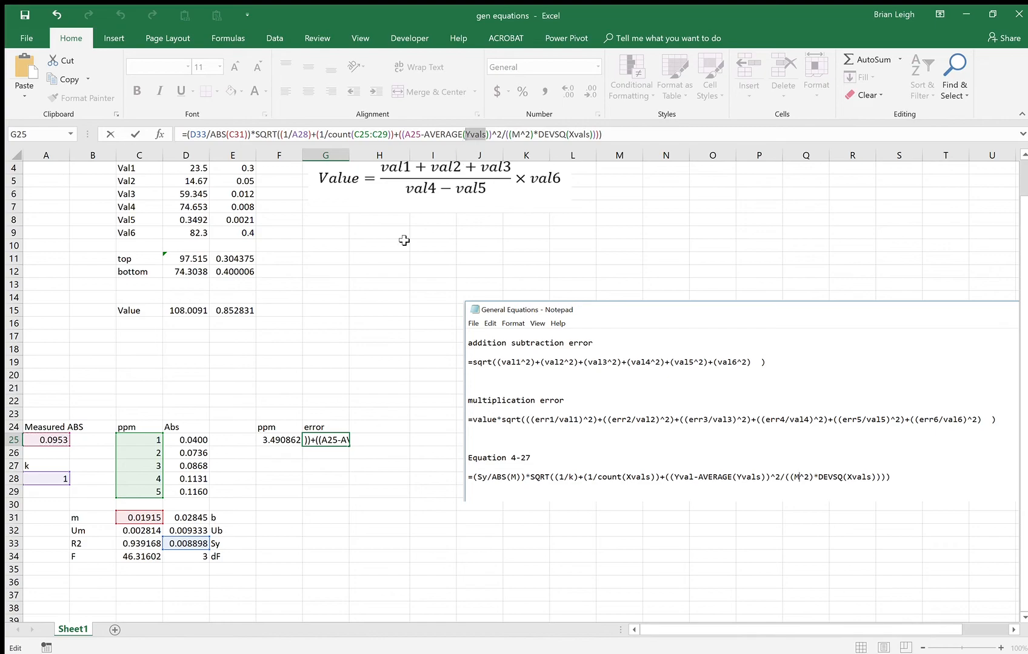
pyautogui.moveTo(191, 440); pyautogui.dragTo(190, 491)
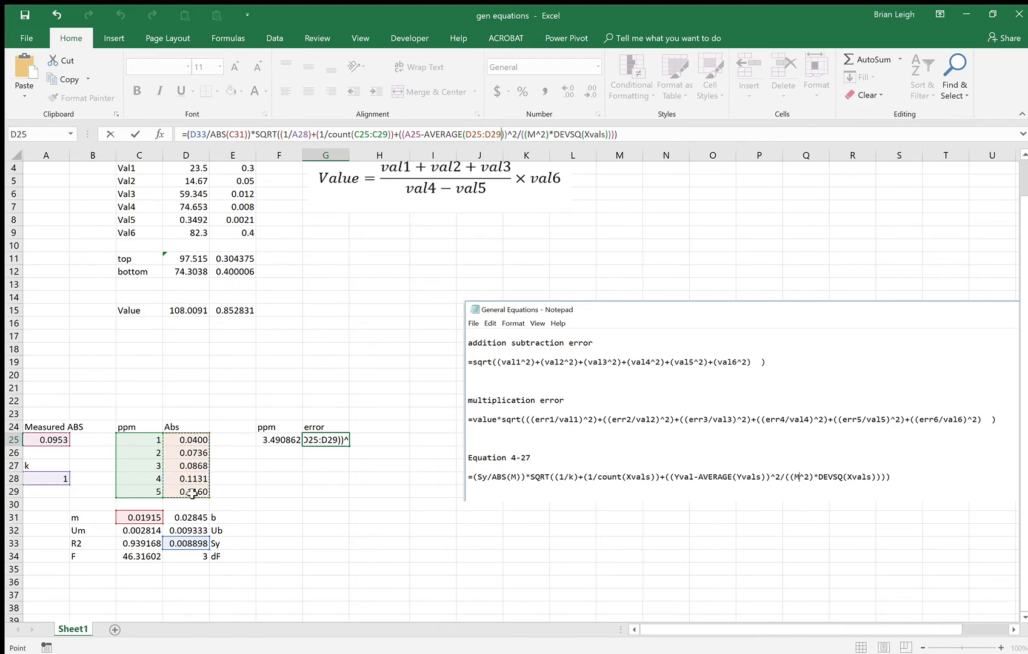
# Complete the G25 error formula by replacing the remaining M with C31 and the DEVSQ Xvals with C25:C29
pyautogui.moveTo(537, 136); pyautogui.dragTo(532, 139)
pyautogui.click(148, 517)
pyautogui.moveTo(613, 134); pyautogui.dragTo(593, 137)
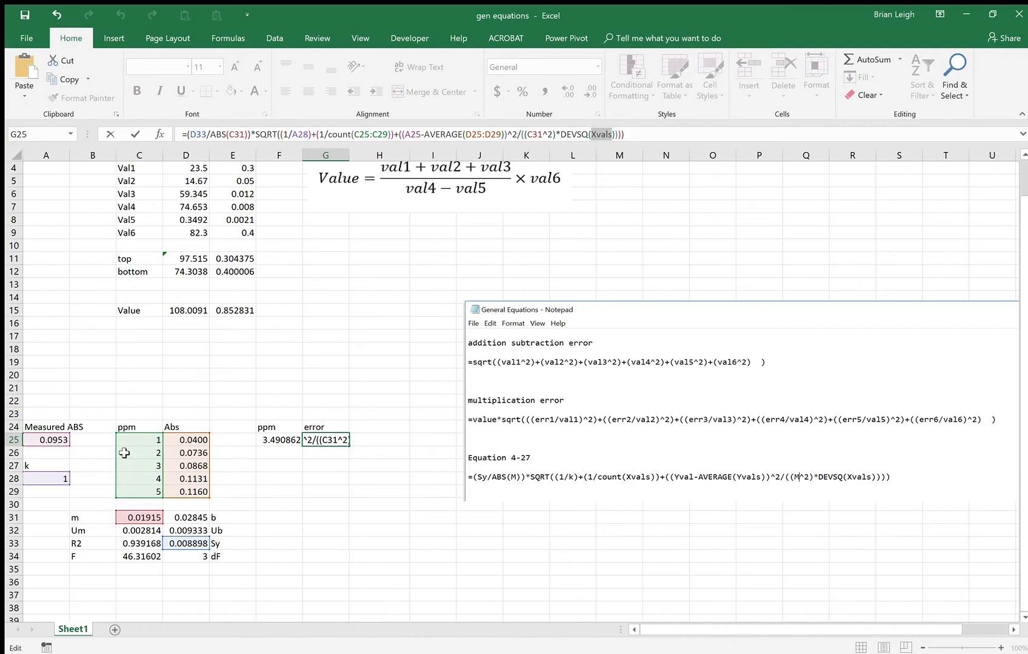
pyautogui.moveTo(139, 441); pyautogui.dragTo(142, 497)
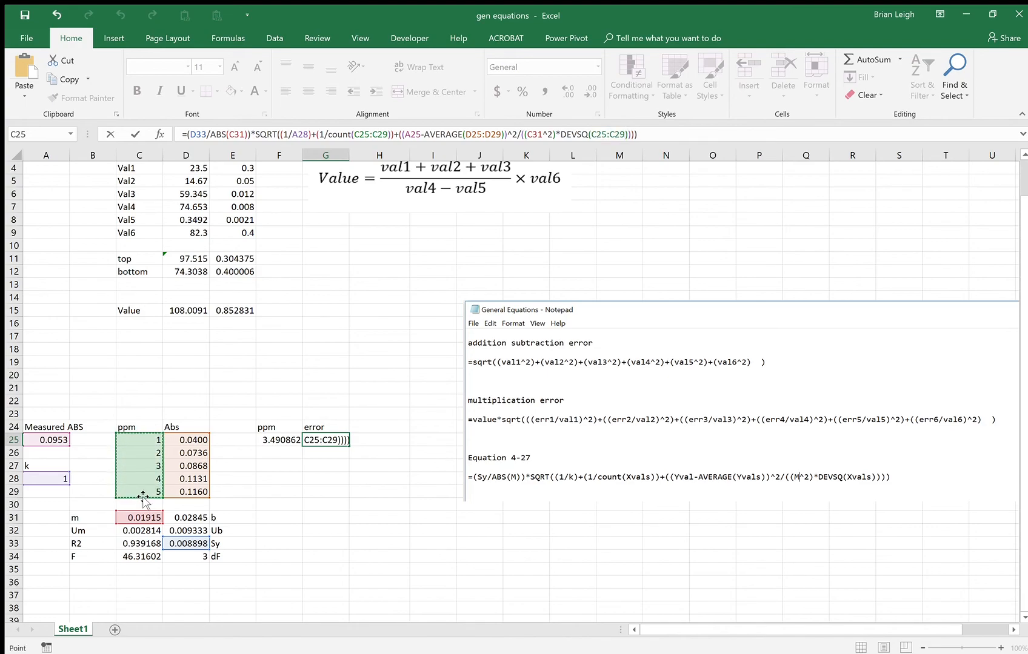
pyautogui.press('Return')
# Move the General Equations picture closer to the calibration results, with its upper corner at about H19
pyautogui.click(287, 467)
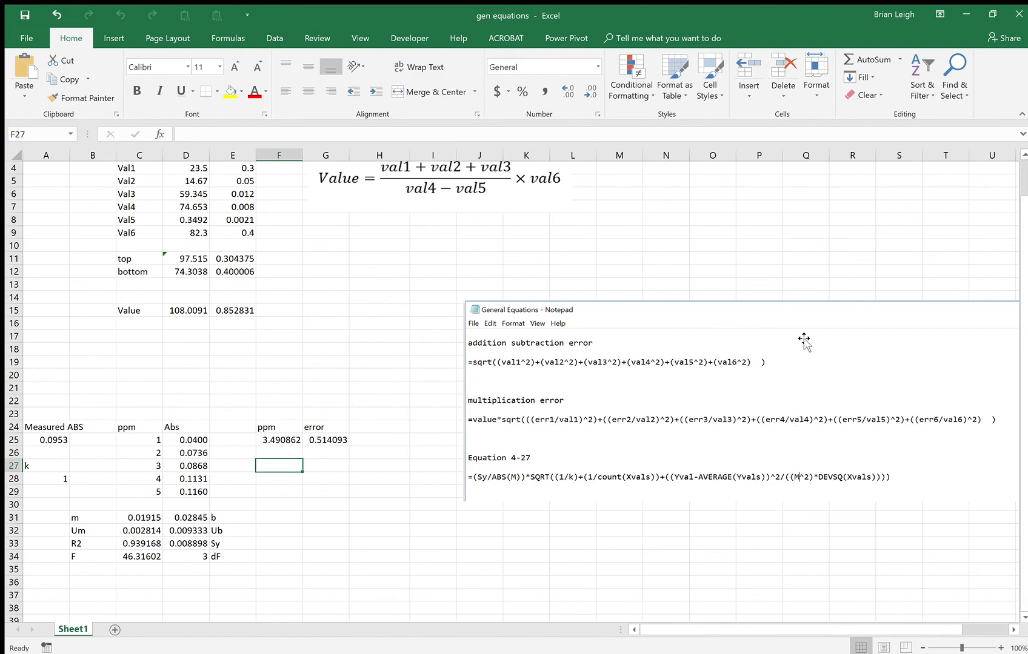
pyautogui.moveTo(802, 323); pyautogui.dragTo(729, 379)
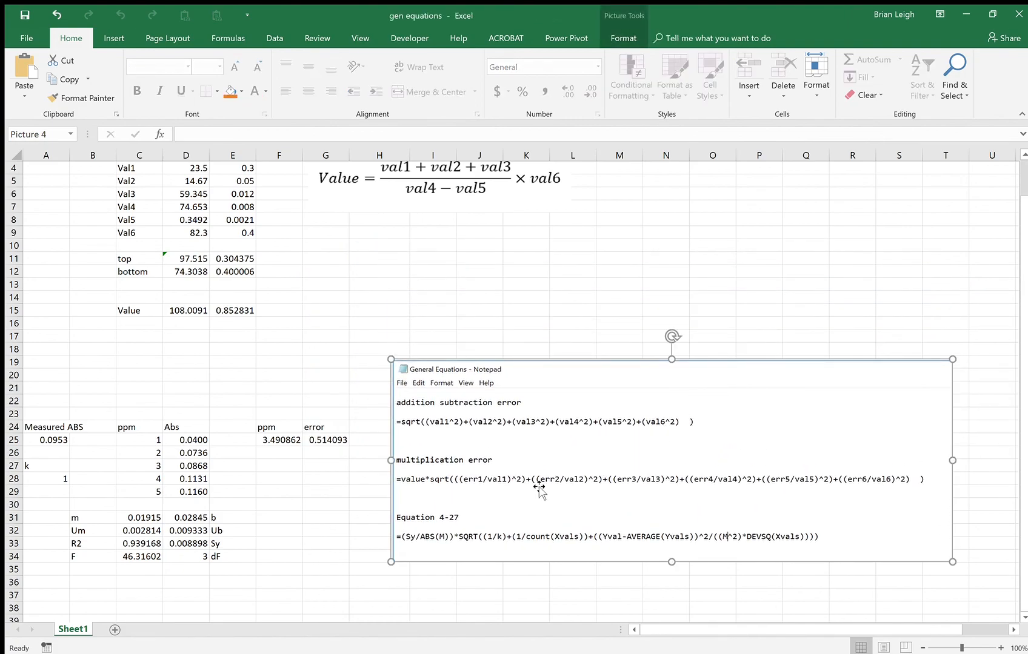
pyautogui.click(306, 475)
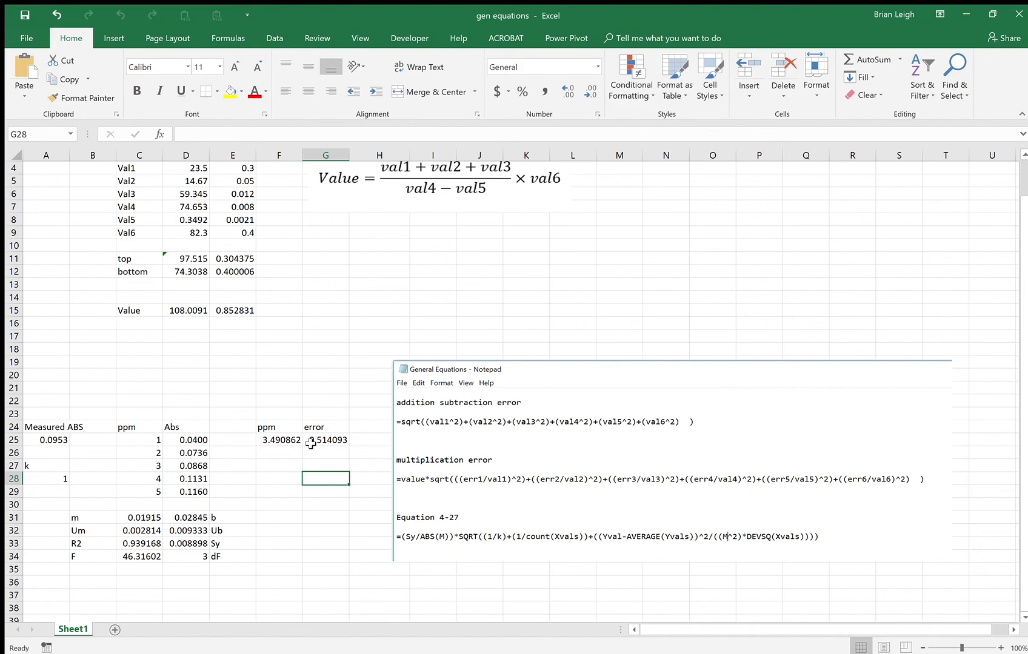